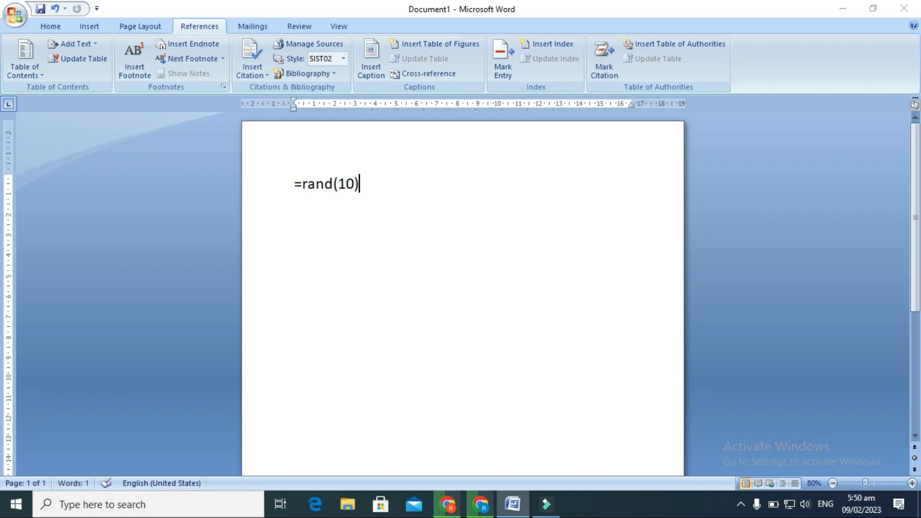
Fill the document with sample paragraphs using the =rand(10) formula
{"action": "type", "text": ")"}
{"action": "key", "text": "Return"}
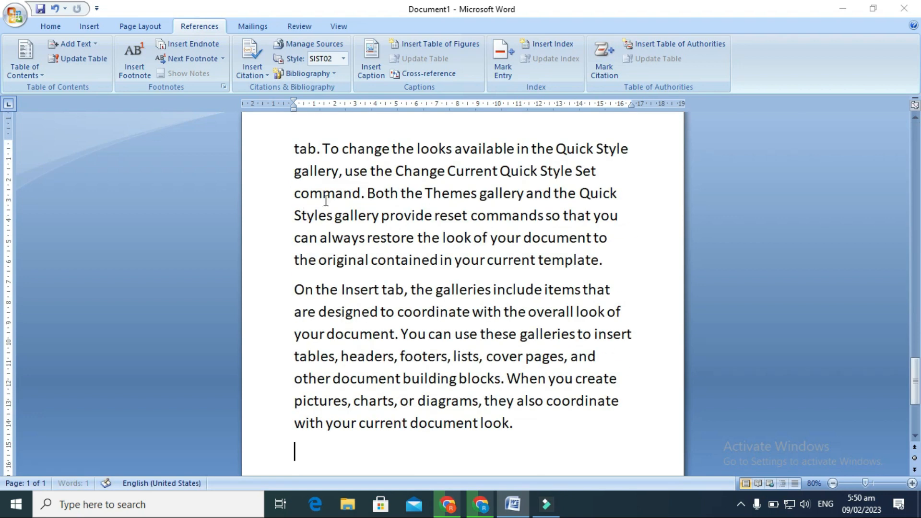
Mark "On the Insert" at the start of the first paragraph as an index entry and hide the formatting marks
{"action": "scroll", "coordinate": [326, 201], "scroll_direction": "up", "scroll_amount": 2}
{"action": "left_click_drag", "start_coordinate": [916, 364], "coordinate": [899, 45]}
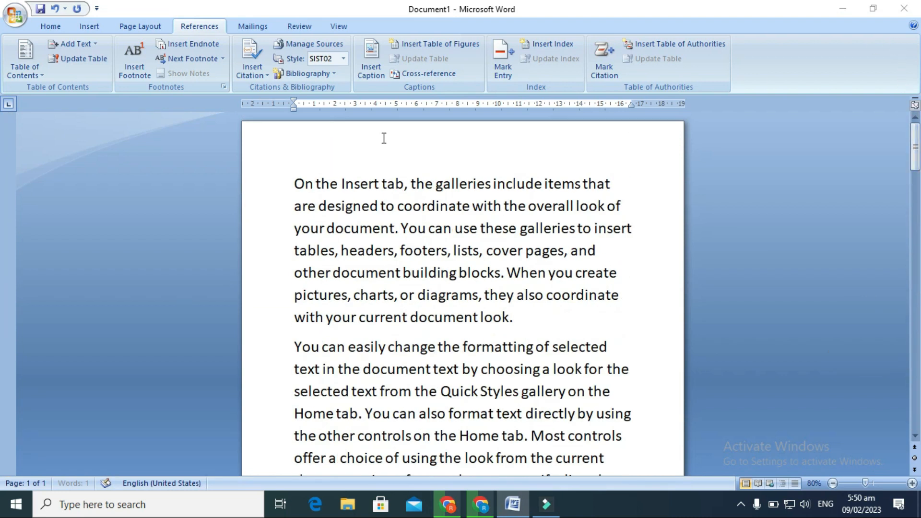
{"action": "left_click", "coordinate": [380, 186]}
{"action": "left_click_drag", "start_coordinate": [296, 183], "coordinate": [363, 185]}
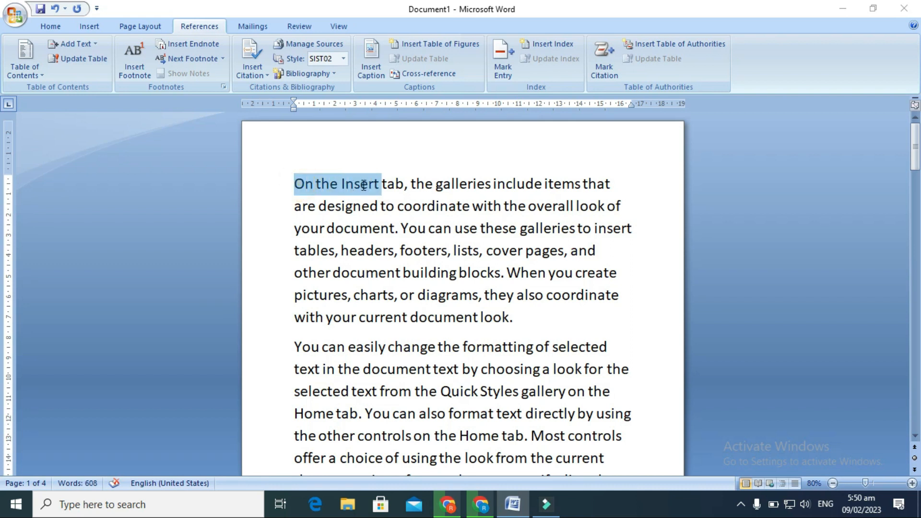
{"action": "left_click", "coordinate": [505, 63]}
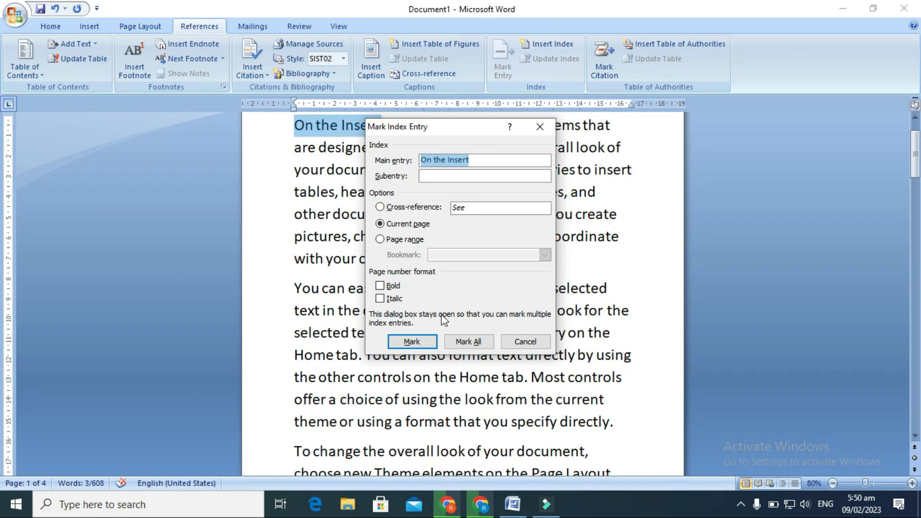
{"action": "left_click", "coordinate": [419, 340]}
{"action": "left_click", "coordinate": [529, 339]}
{"action": "scroll", "coordinate": [498, 273], "scroll_direction": "up", "scroll_amount": 1}
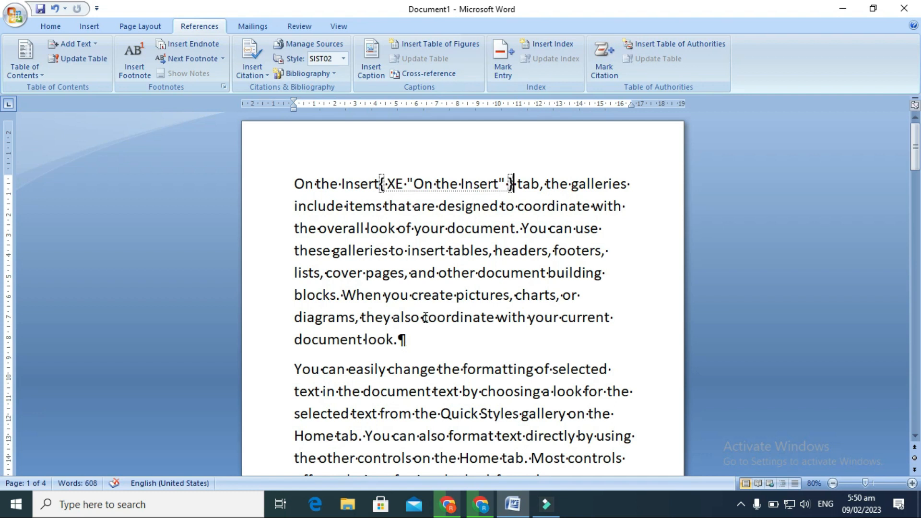
{"action": "left_click", "coordinate": [46, 24]}
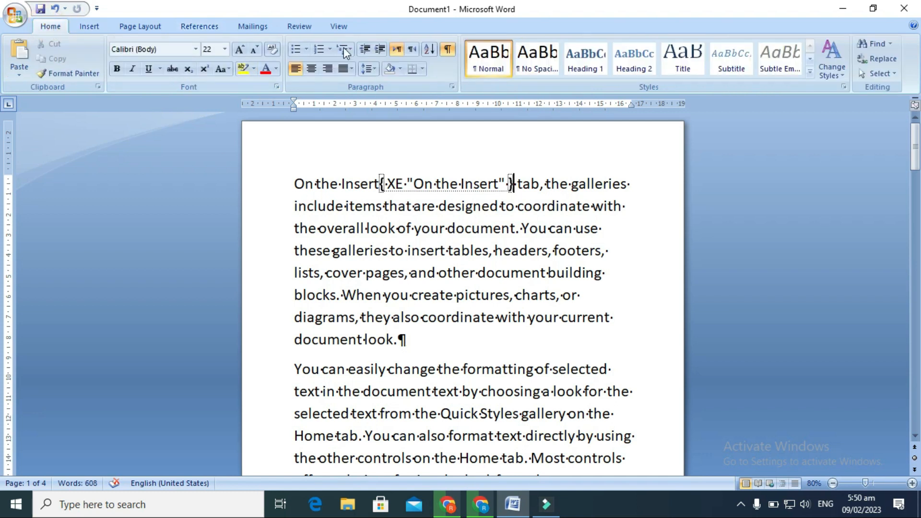
{"action": "left_click", "coordinate": [445, 56]}
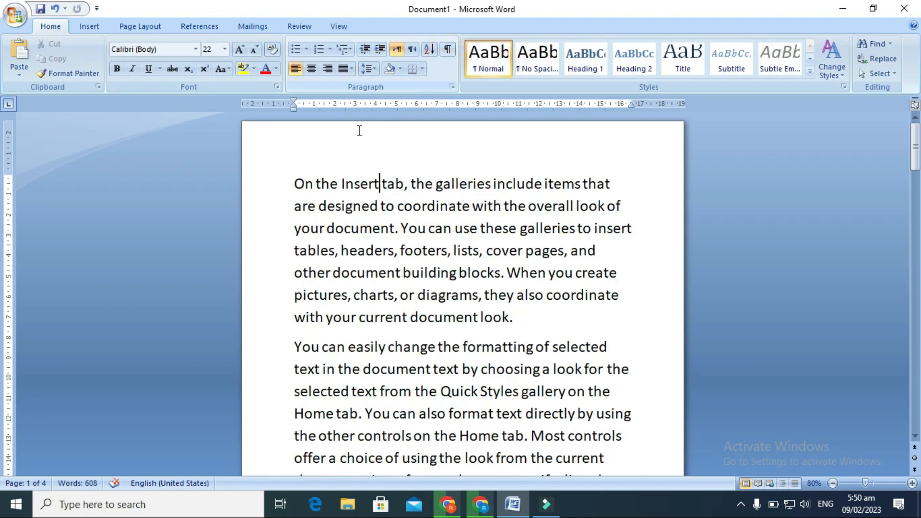
Mark "You can easily" at the start of the second paragraph as an index entry and hide the formatting marks
{"action": "scroll", "coordinate": [394, 239], "scroll_direction": "down", "scroll_amount": 1}
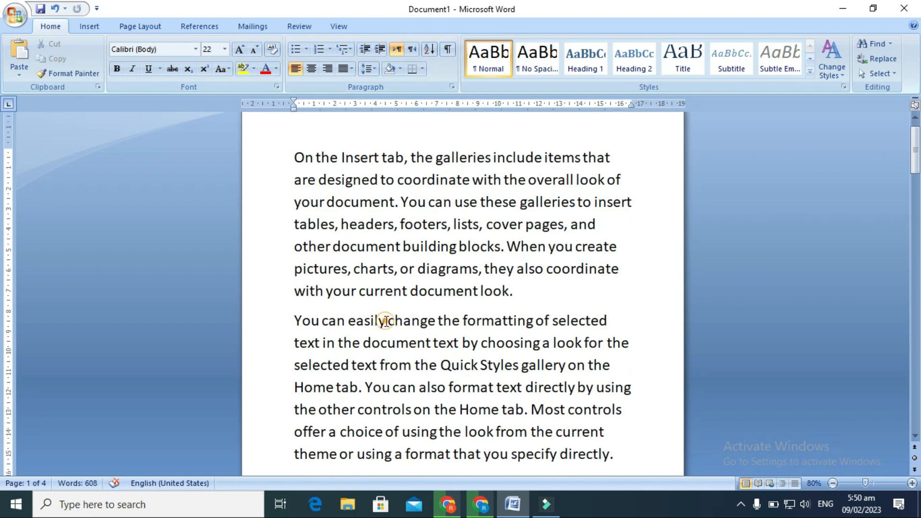
{"action": "left_click_drag", "start_coordinate": [387, 322], "coordinate": [294, 320]}
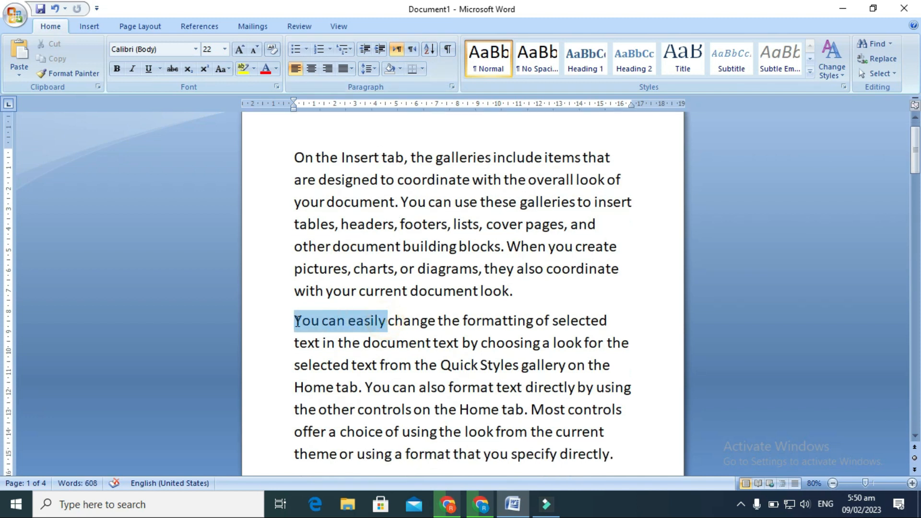
{"action": "left_click", "coordinate": [219, 31]}
{"action": "left_click", "coordinate": [503, 57]}
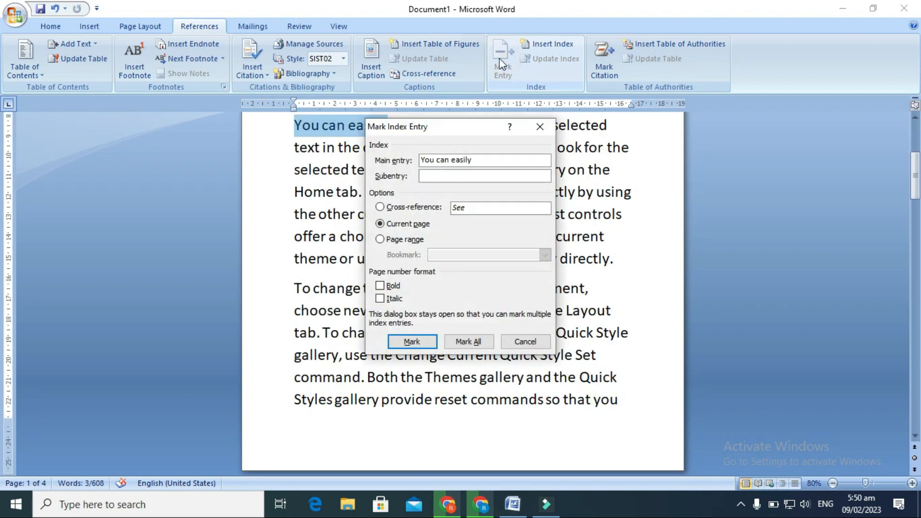
{"action": "left_click", "coordinate": [412, 341]}
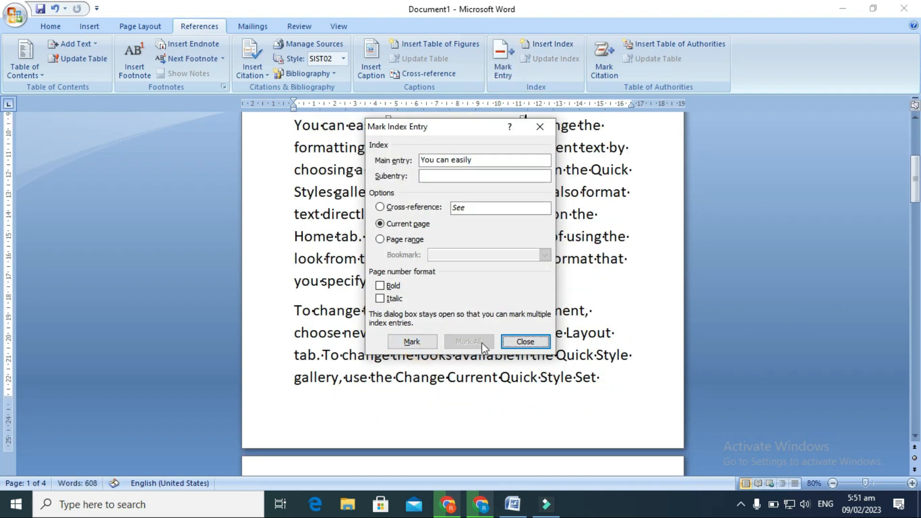
{"action": "left_click", "coordinate": [523, 342]}
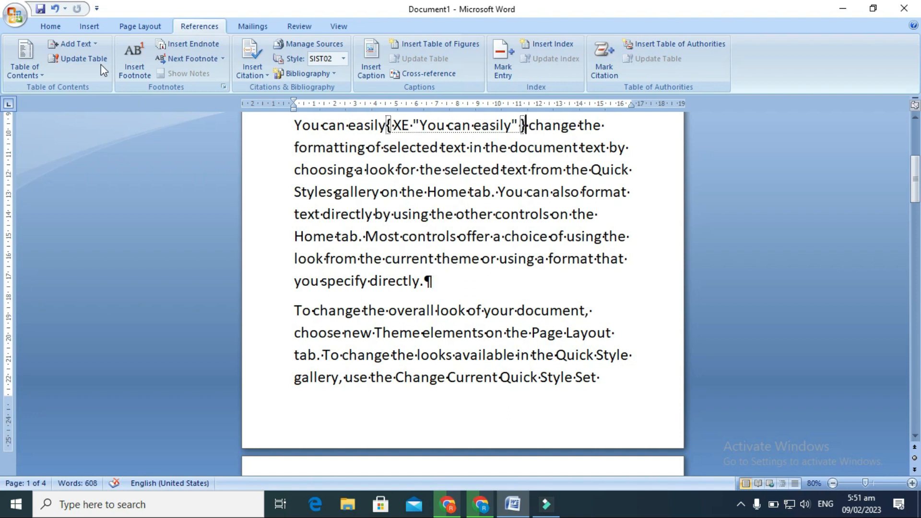
{"action": "left_click", "coordinate": [61, 28]}
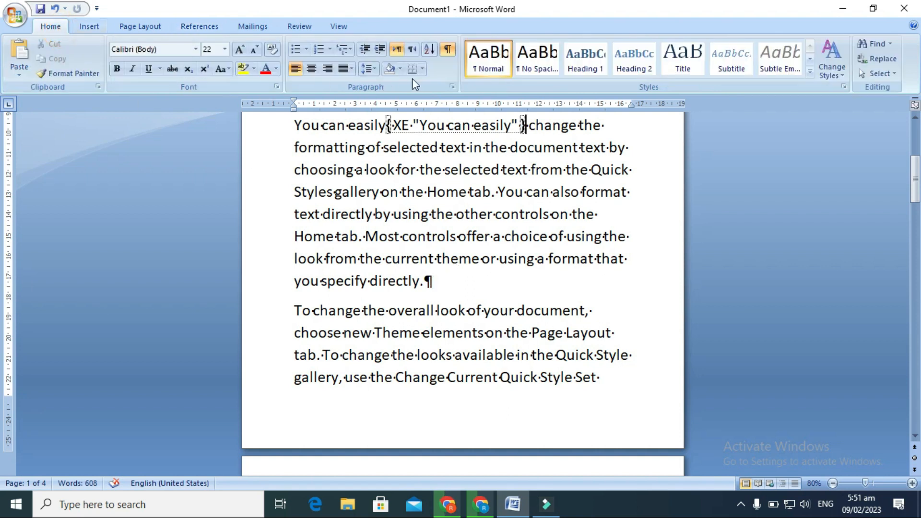
{"action": "left_click", "coordinate": [448, 49]}
Mark "can always restore" on the second page as an index entry and hide the formatting marks
{"action": "scroll", "coordinate": [369, 174], "scroll_direction": "down", "scroll_amount": 1}
{"action": "scroll", "coordinate": [369, 173], "scroll_direction": "down", "scroll_amount": 3}
{"action": "left_click_drag", "start_coordinate": [413, 305], "coordinate": [294, 305]}
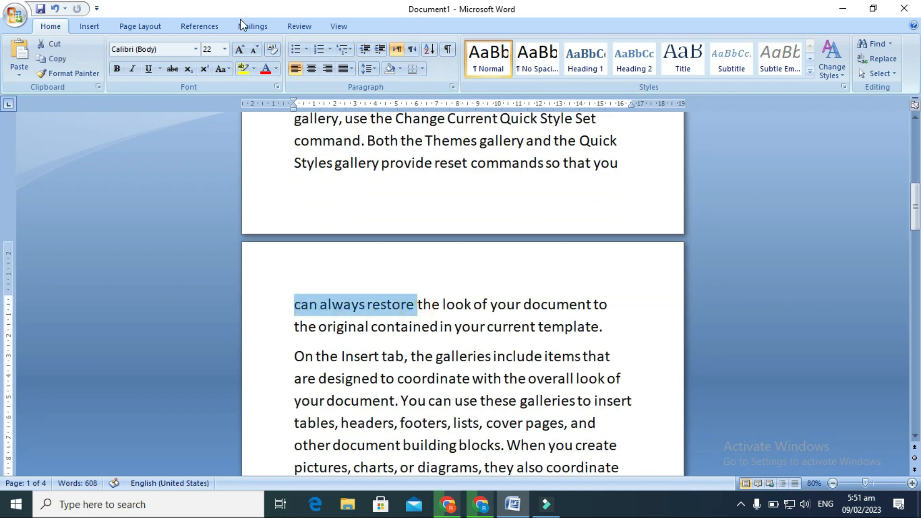
{"action": "left_click", "coordinate": [203, 27]}
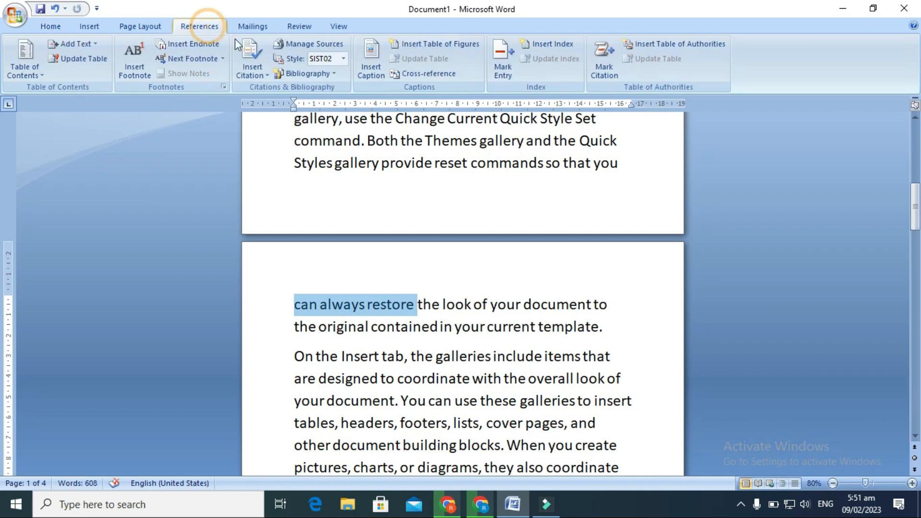
{"action": "left_click", "coordinate": [511, 68]}
{"action": "left_click", "coordinate": [423, 345]}
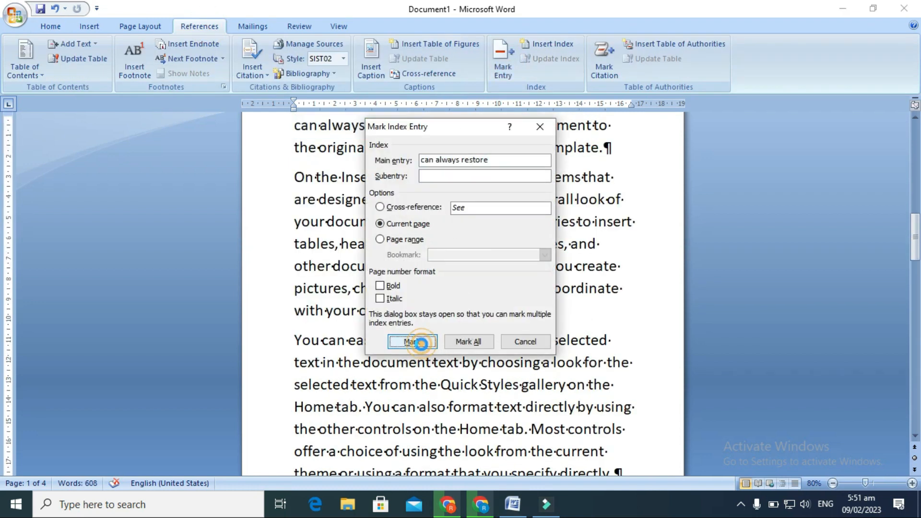
{"action": "left_click", "coordinate": [531, 341]}
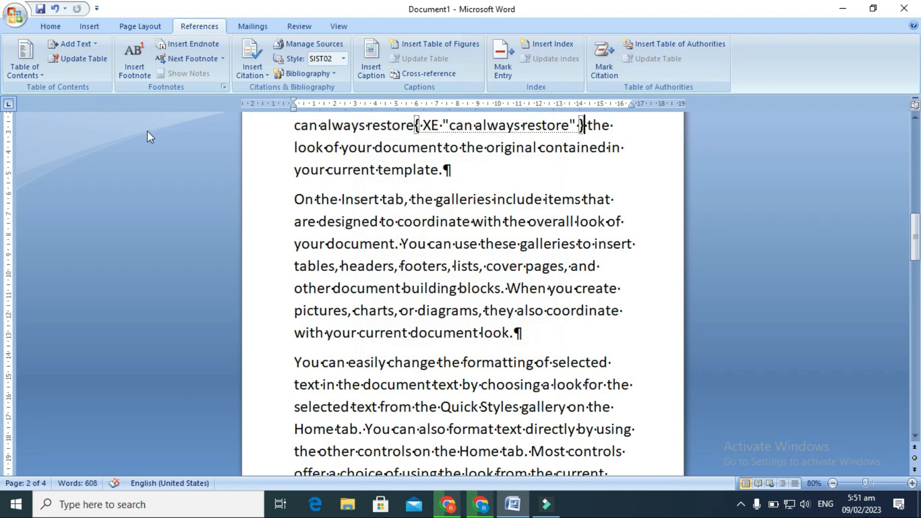
{"action": "left_click", "coordinate": [73, 27]}
{"action": "left_click", "coordinate": [52, 26]}
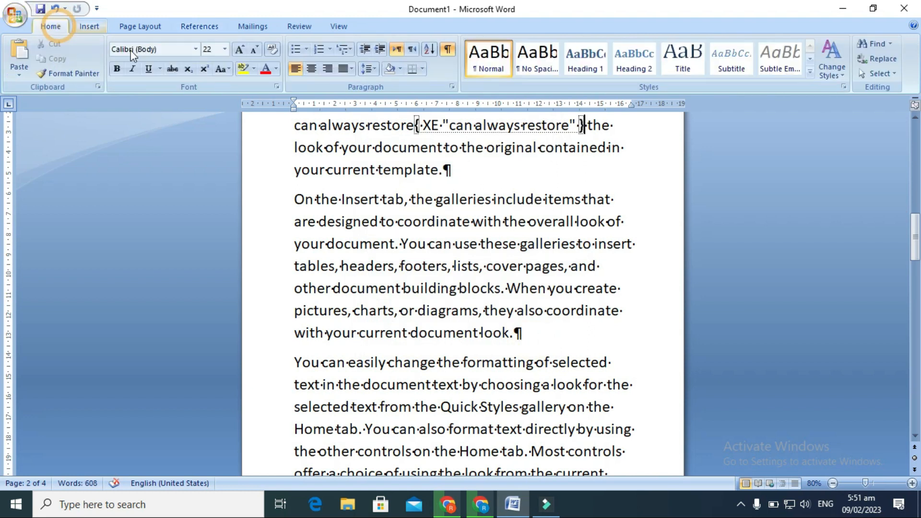
{"action": "left_click", "coordinate": [447, 53]}
Mark "other document" in the second page's "On the Insert tab" paragraph as an index entry and hide the formatting marks
{"action": "scroll", "coordinate": [387, 242], "scroll_direction": "down", "scroll_amount": 1}
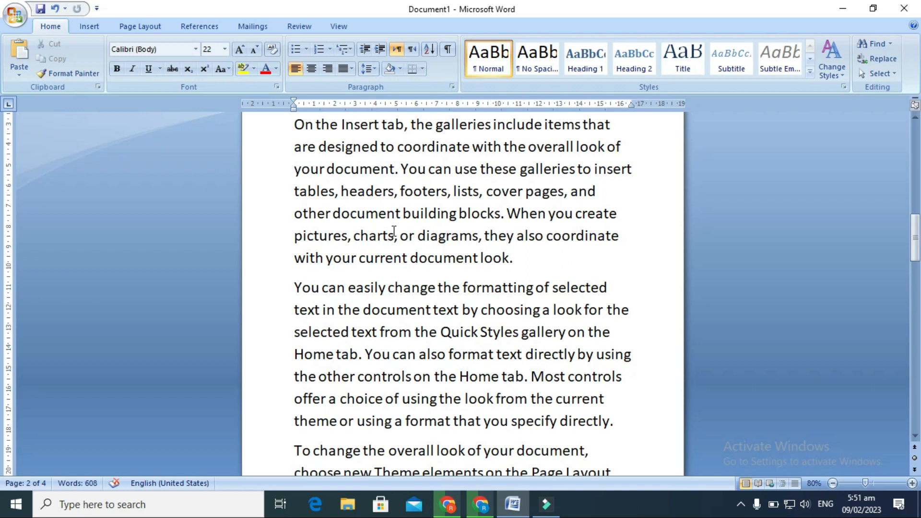
{"action": "left_click_drag", "start_coordinate": [401, 214], "coordinate": [275, 206]}
{"action": "scroll", "coordinate": [276, 206], "scroll_direction": "up", "scroll_amount": 1}
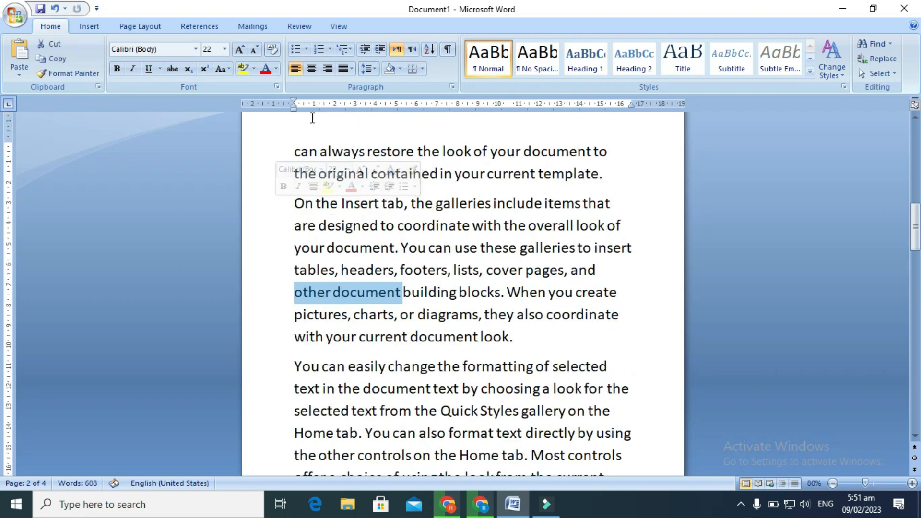
{"action": "left_click", "coordinate": [200, 26]}
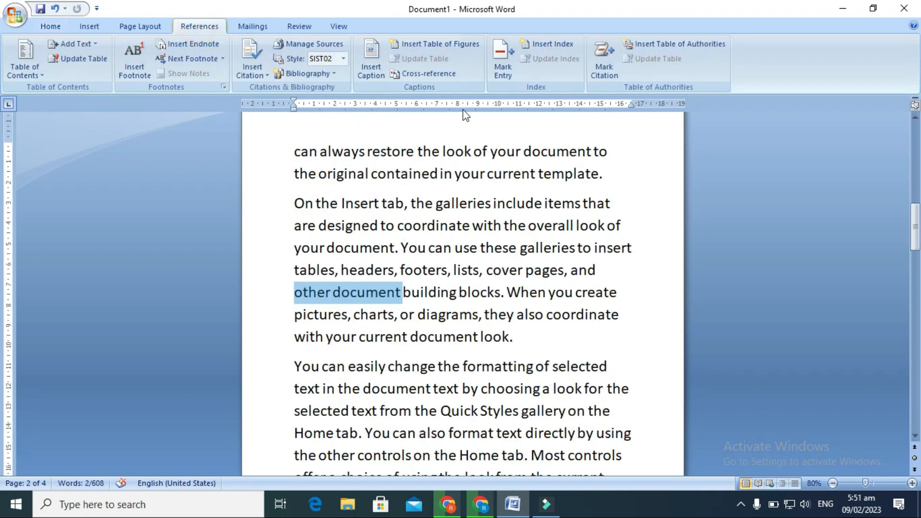
{"action": "left_click", "coordinate": [501, 72]}
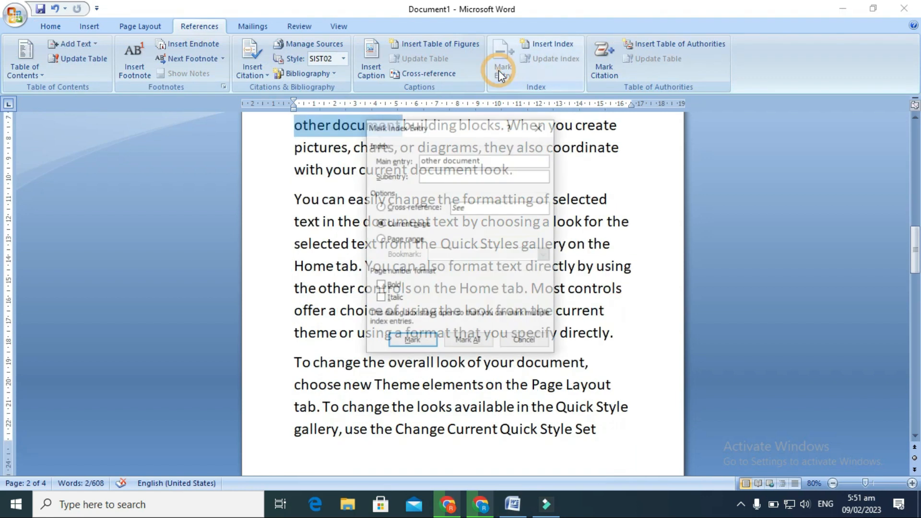
{"action": "left_click", "coordinate": [414, 341]}
{"action": "left_click", "coordinate": [525, 342]}
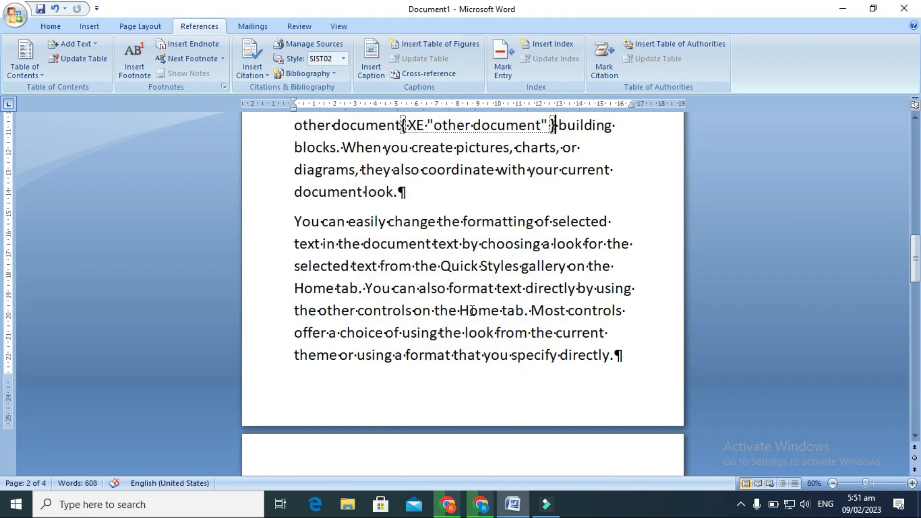
{"action": "scroll", "coordinate": [444, 210], "scroll_direction": "up", "scroll_amount": 2}
{"action": "scroll", "coordinate": [444, 211], "scroll_direction": "up", "scroll_amount": 2}
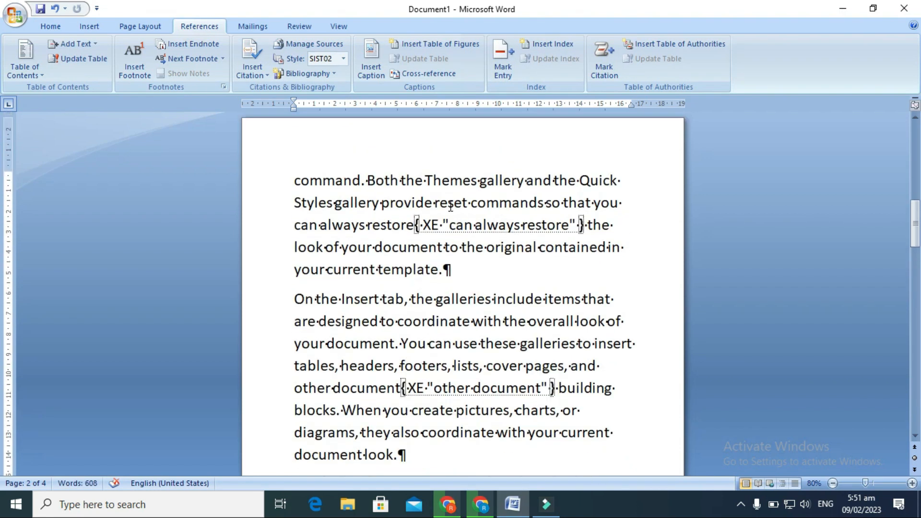
{"action": "left_click", "coordinate": [50, 26]}
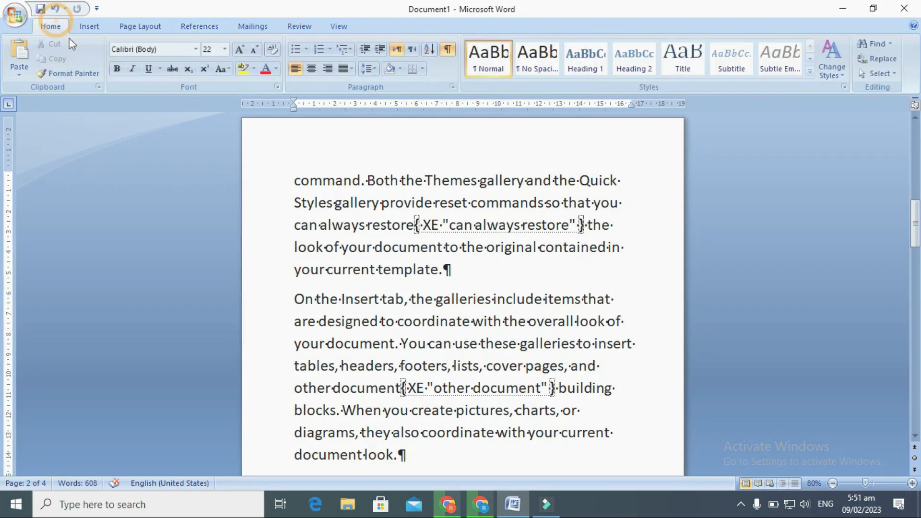
{"action": "left_click", "coordinate": [448, 49]}
Insert a page break before the first paragraph to create a blank page at the start of the document
{"action": "scroll", "coordinate": [492, 199], "scroll_direction": "down", "scroll_amount": 1}
{"action": "scroll", "coordinate": [270, 185], "scroll_direction": "up", "scroll_amount": 8}
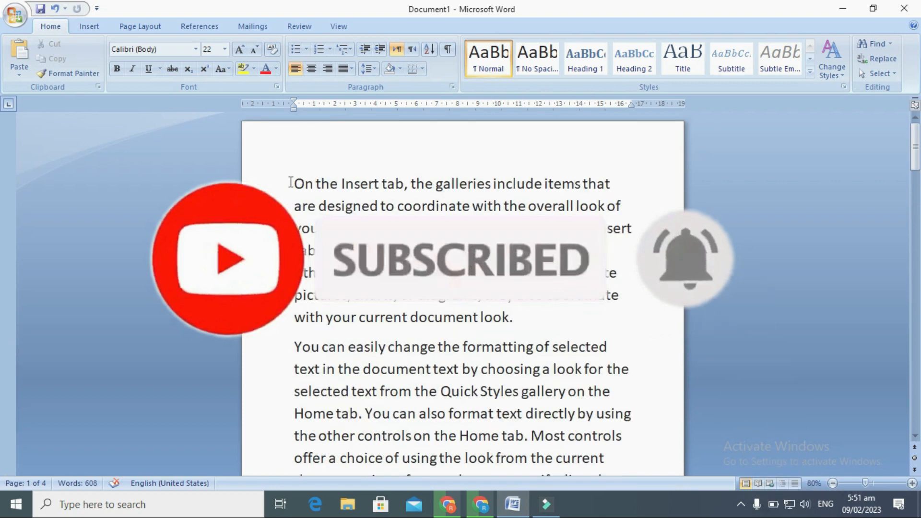
{"action": "left_click", "coordinate": [291, 184]}
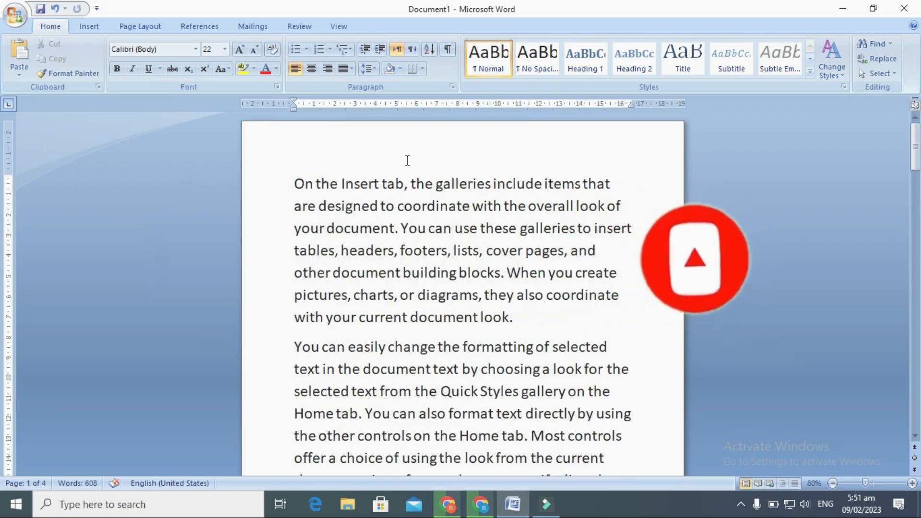
{"action": "key", "text": "ctrl+Return"}
{"action": "scroll", "coordinate": [405, 160], "scroll_direction": "up", "scroll_amount": 7}
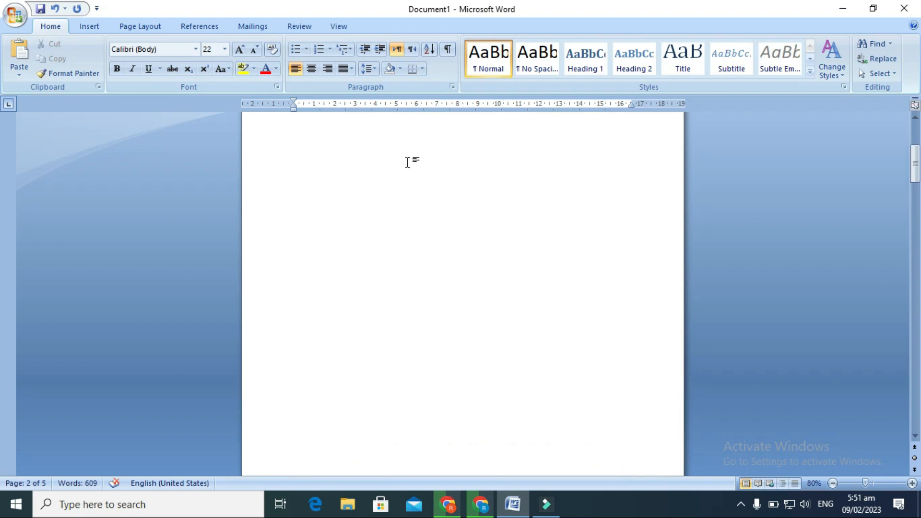
Insert an indented two-column index with the From template format on the blank first page
{"action": "left_click", "coordinate": [327, 153]}
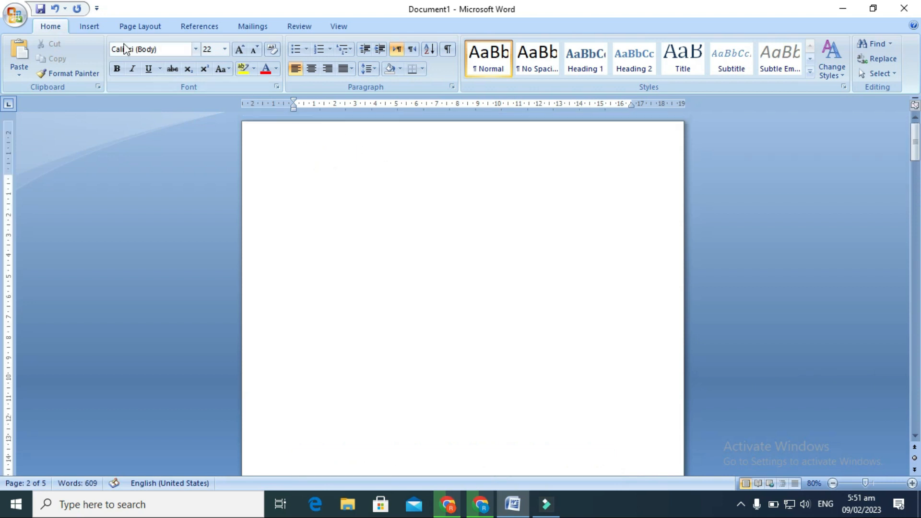
{"action": "left_click", "coordinate": [212, 26]}
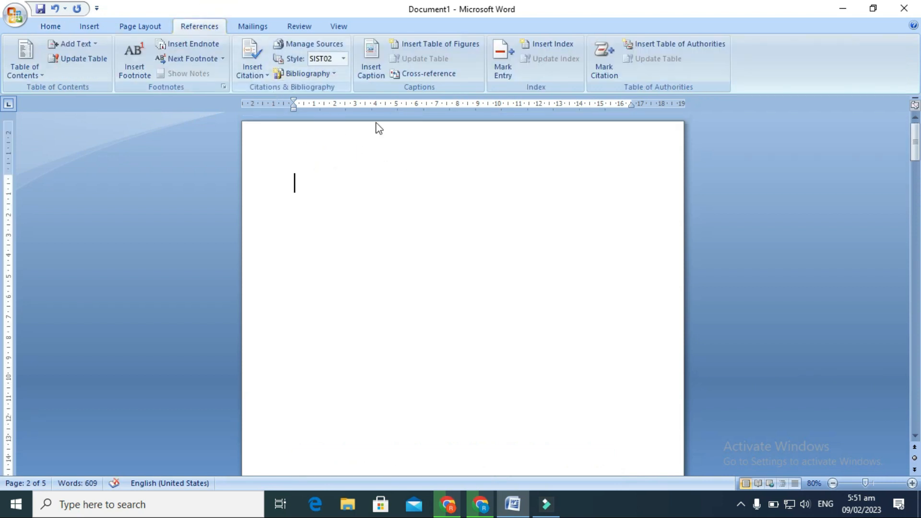
{"action": "left_click", "coordinate": [557, 44]}
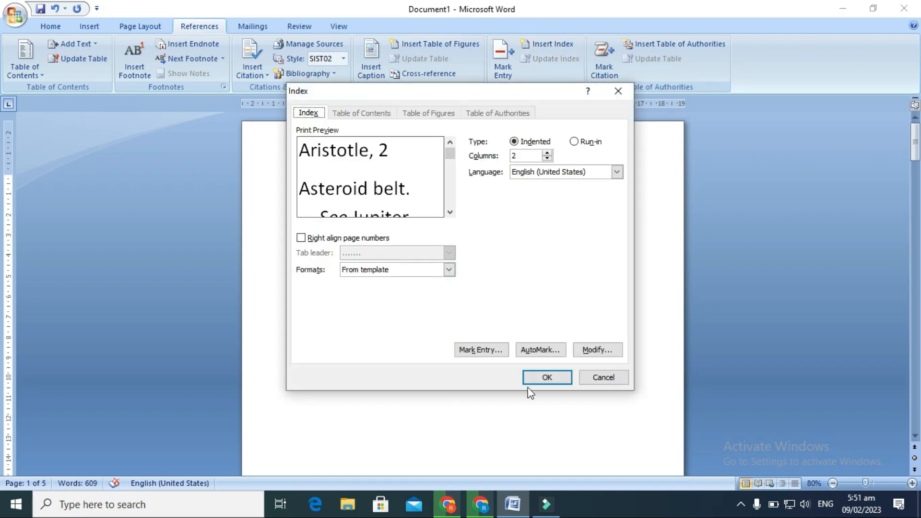
{"action": "left_click", "coordinate": [546, 378]}
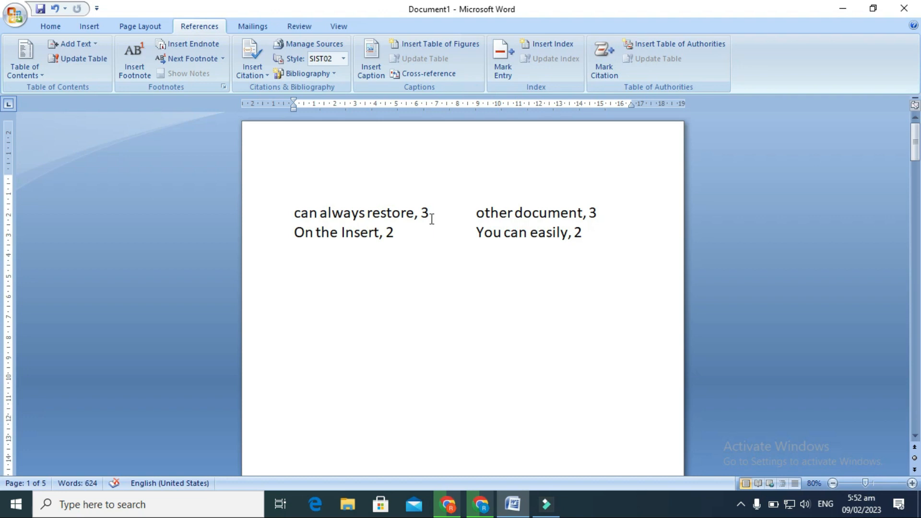
Examine the entries and page numbers in both columns of the inserted index
{"action": "mouse_move", "coordinate": [287, 238]}
{"action": "left_mouse_down"}
{"action": "mouse_move", "coordinate": [407, 240]}
{"action": "mouse_move", "coordinate": [300, 241]}
{"action": "left_mouse_up"}
{"action": "left_click", "coordinate": [397, 253]}
{"action": "left_click_drag", "start_coordinate": [433, 208], "coordinate": [279, 207]}
{"action": "left_click", "coordinate": [468, 263]}
{"action": "left_click_drag", "start_coordinate": [477, 213], "coordinate": [609, 214]}
{"action": "left_click", "coordinate": [609, 238]}
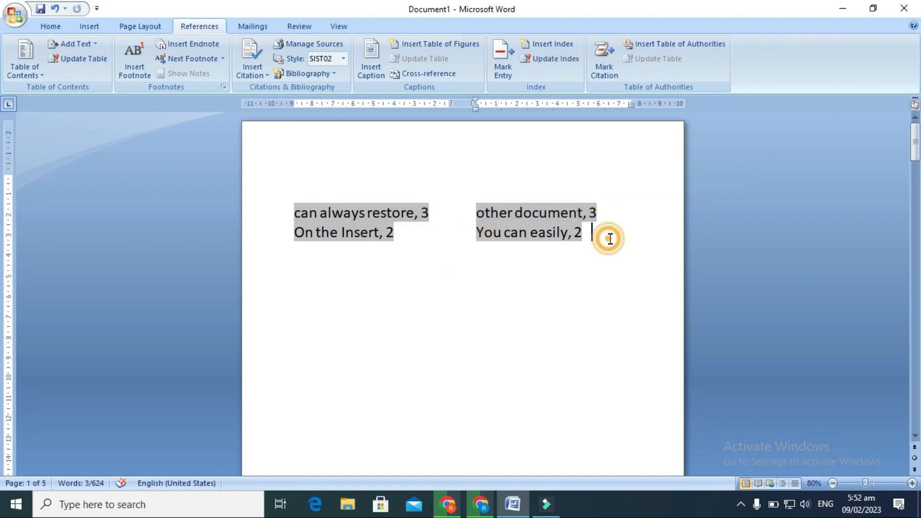
Add a line break after the last index entry, and undo both it and the index insertion
{"action": "key", "text": "Return"}
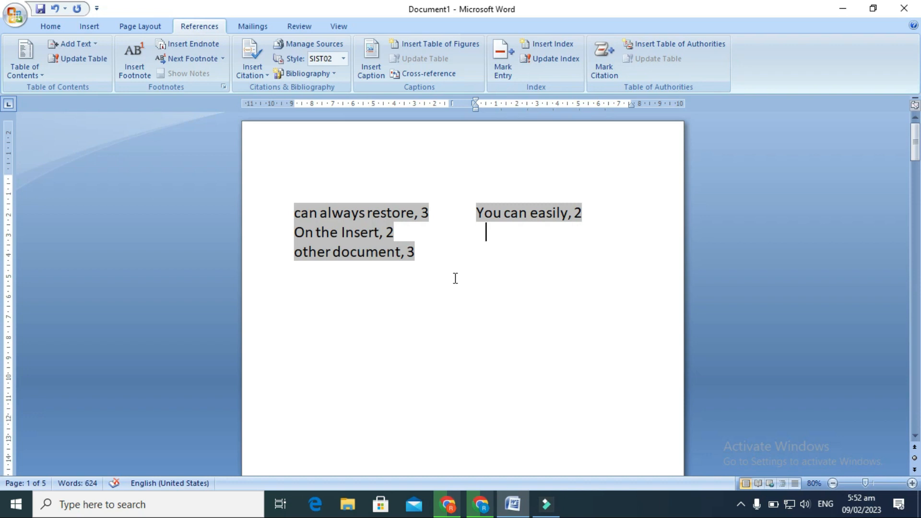
{"action": "key", "text": "ctrl+z"}
{"action": "key", "text": "ctrl+z"}
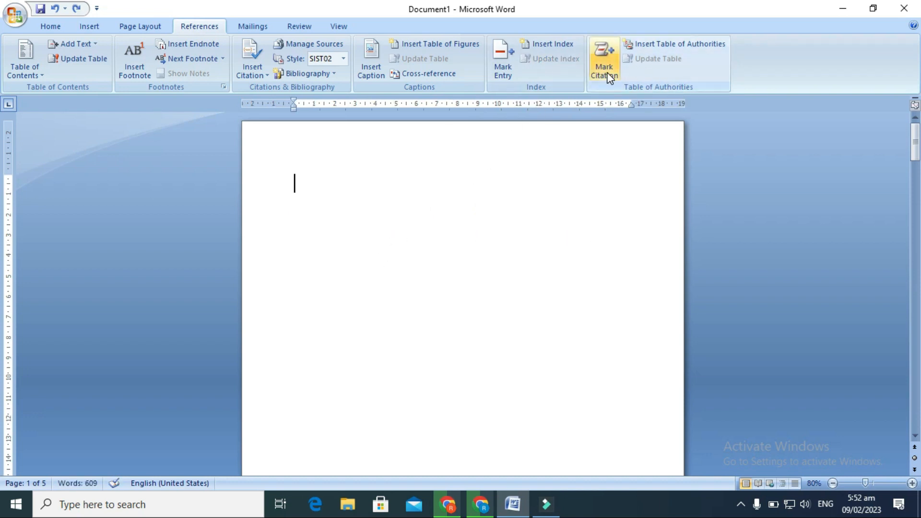
Insert the built-in Bibliography on a new line after the paragraph that begins "On the Insert tab" on page 2
{"action": "scroll", "coordinate": [355, 216], "scroll_direction": "down", "scroll_amount": 10}
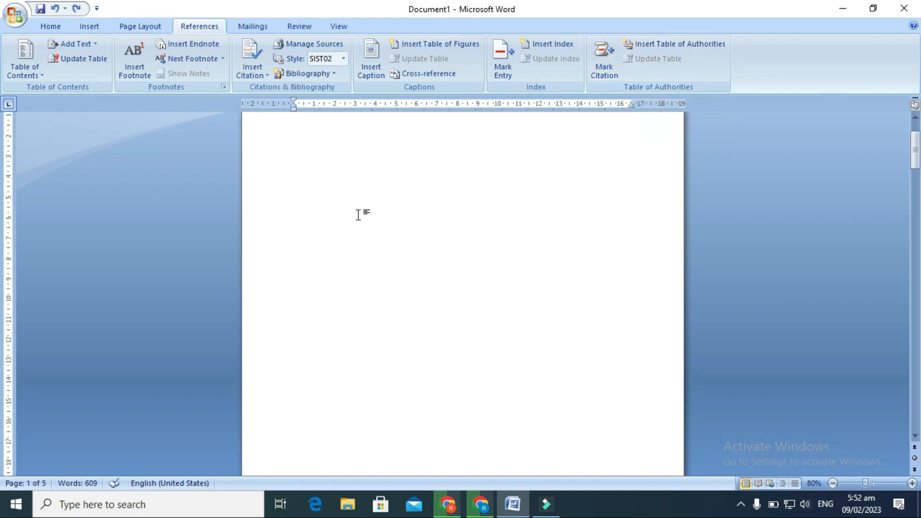
{"action": "scroll", "coordinate": [359, 215], "scroll_direction": "down", "scroll_amount": 5}
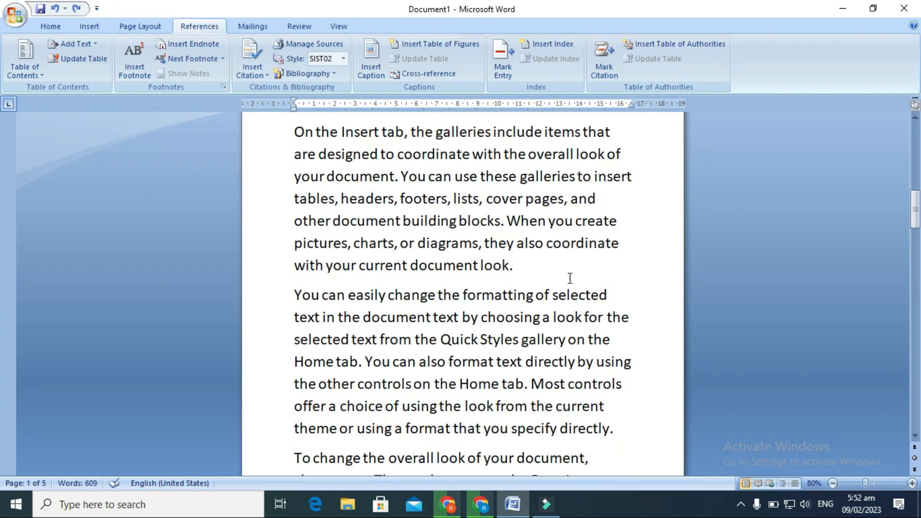
{"action": "left_click", "coordinate": [539, 272]}
{"action": "key", "text": "Return"}
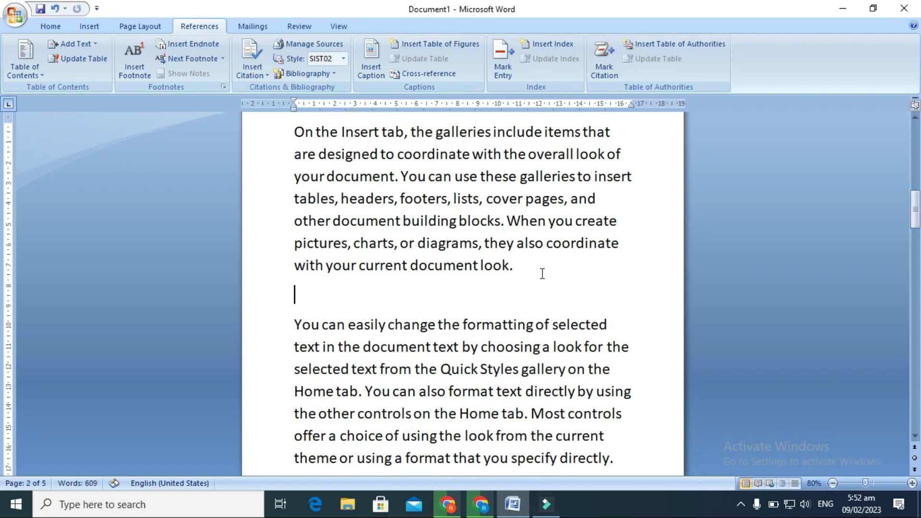
{"action": "left_click", "coordinate": [296, 75]}
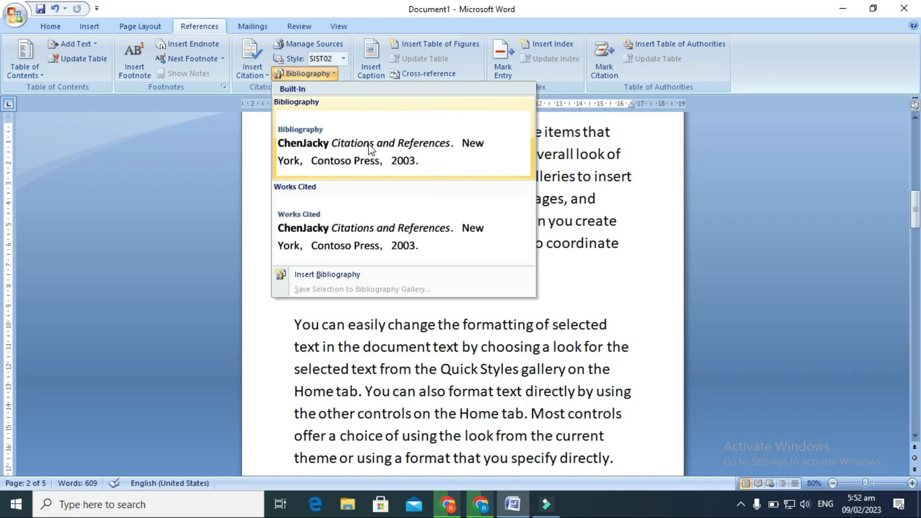
{"action": "left_click", "coordinate": [370, 147]}
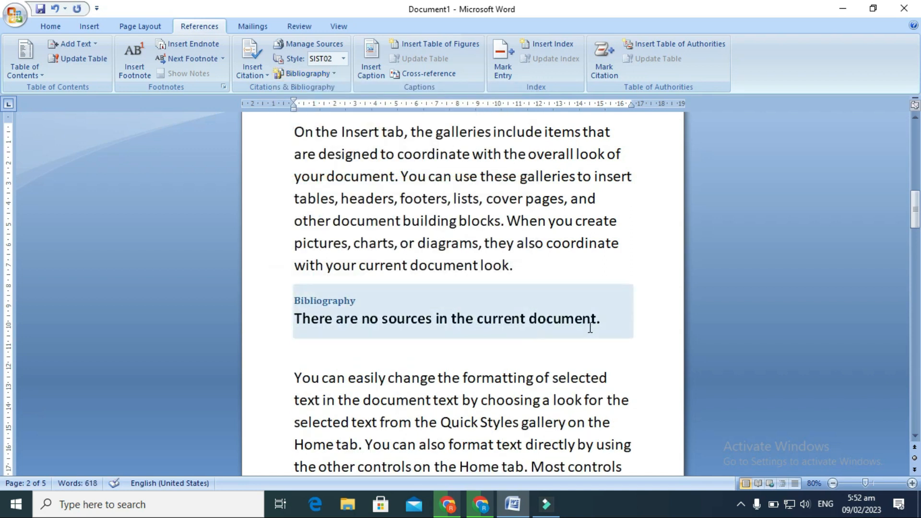
Try to insert a table of authorities for all categories, with the From template format, on the blank first page
{"action": "scroll", "coordinate": [494, 206], "scroll_direction": "up", "scroll_amount": 15}
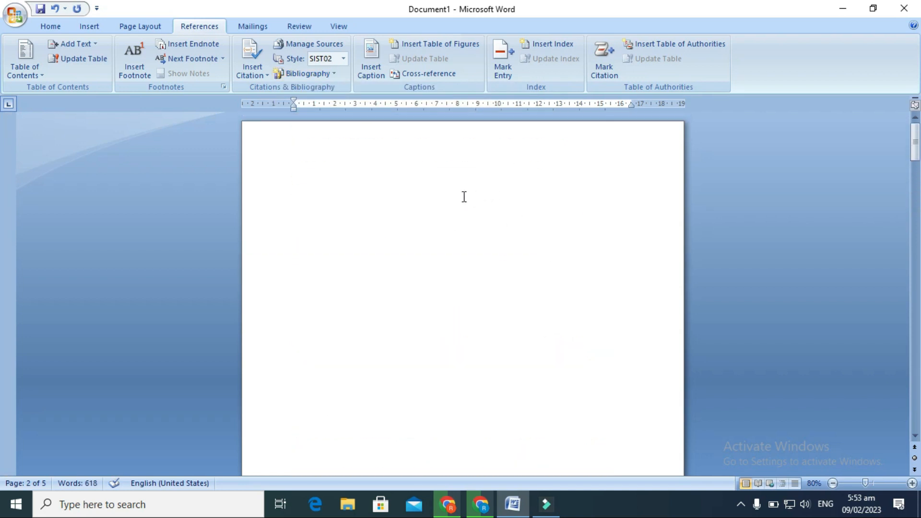
{"action": "left_click", "coordinate": [306, 164]}
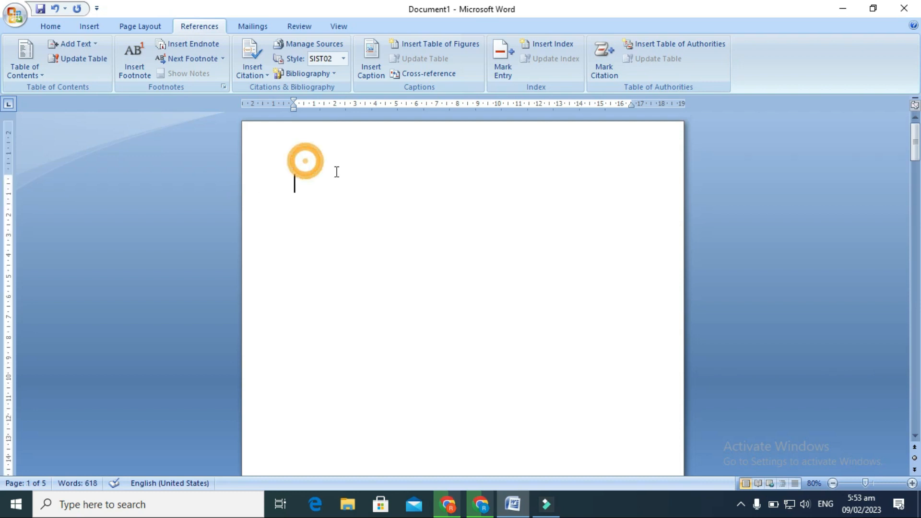
{"action": "left_click", "coordinate": [657, 43]}
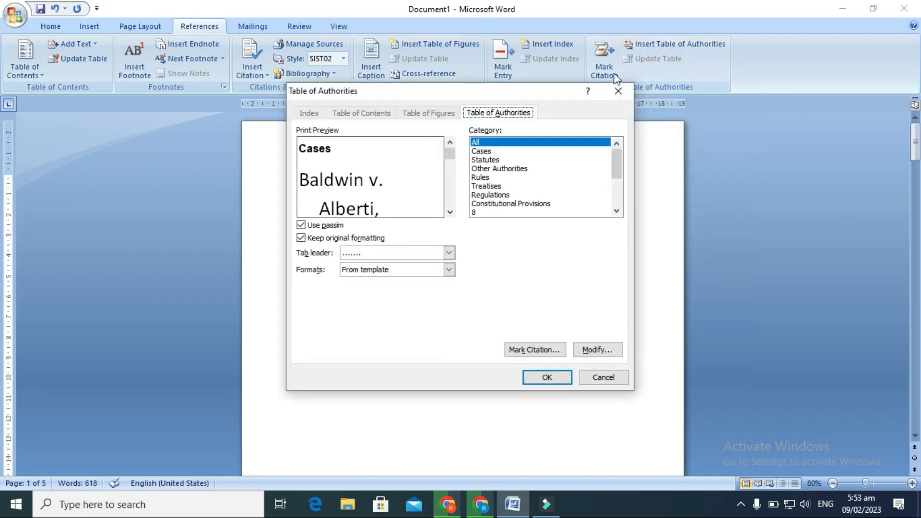
{"action": "left_click", "coordinate": [559, 377]}
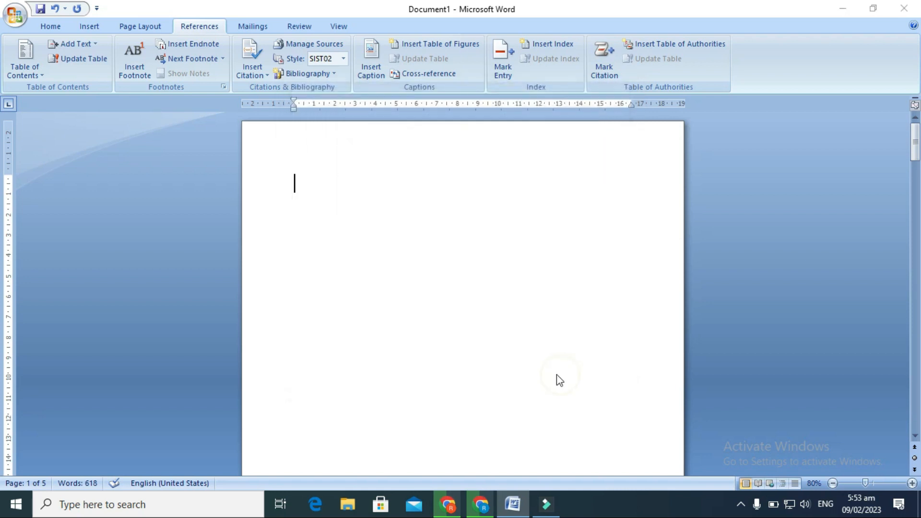
{"action": "left_click", "coordinate": [463, 285]}
Review the available table of authorities formats and look for the next citation to mark, then close the citation marking dialog
{"action": "left_click", "coordinate": [673, 44]}
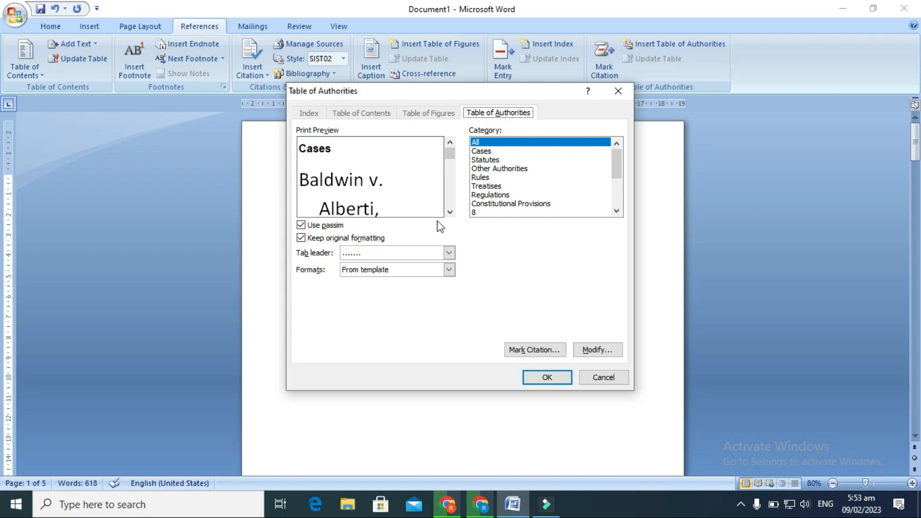
{"action": "left_click", "coordinate": [449, 270]}
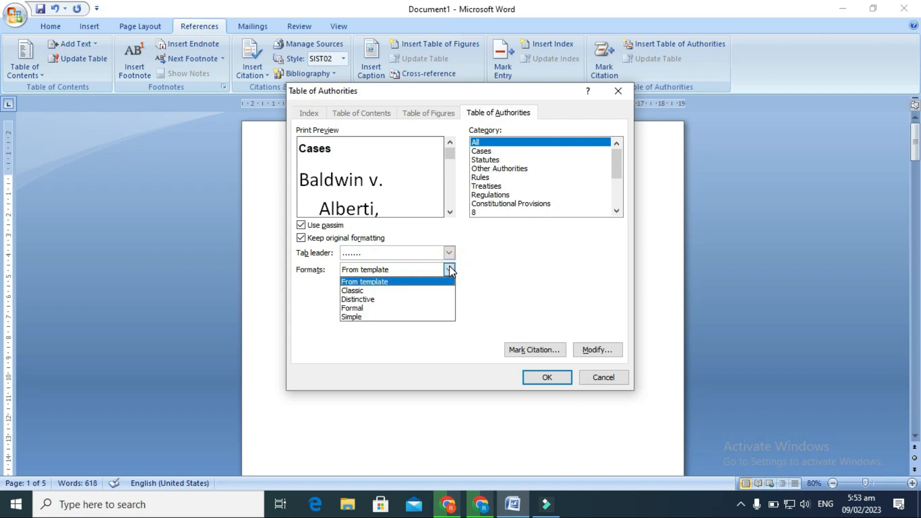
{"action": "left_click", "coordinate": [470, 266]}
{"action": "left_click", "coordinate": [535, 350]}
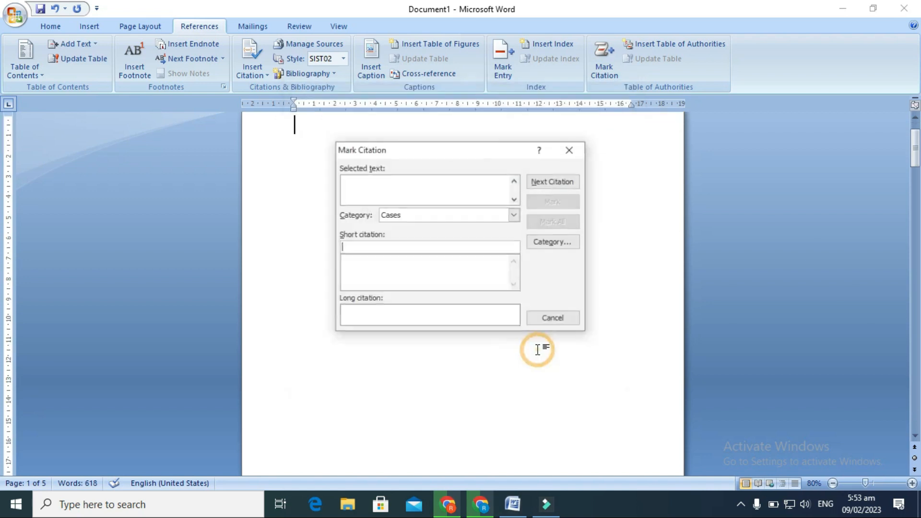
{"action": "left_click", "coordinate": [559, 181]}
{"action": "left_click", "coordinate": [462, 287]}
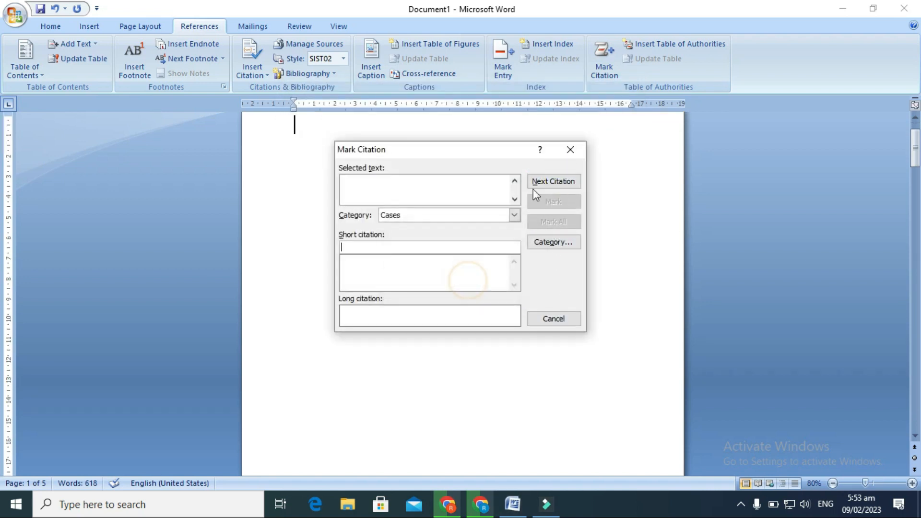
{"action": "left_click", "coordinate": [570, 149]}
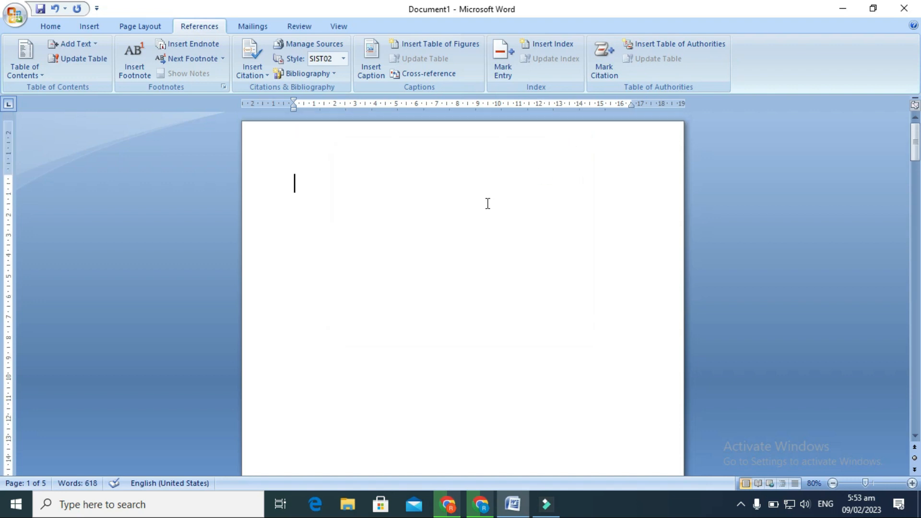
Delete the bibliography block below the first paragraph on page 2, including its body text and heading
{"action": "scroll", "coordinate": [481, 206], "scroll_direction": "down", "scroll_amount": 10}
{"action": "scroll", "coordinate": [479, 249], "scroll_direction": "down", "scroll_amount": 2}
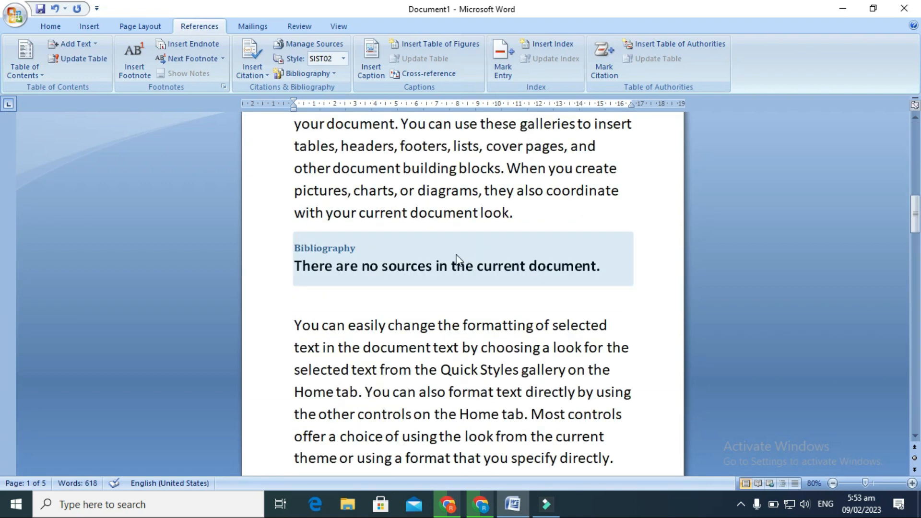
{"action": "left_click", "coordinate": [460, 263]}
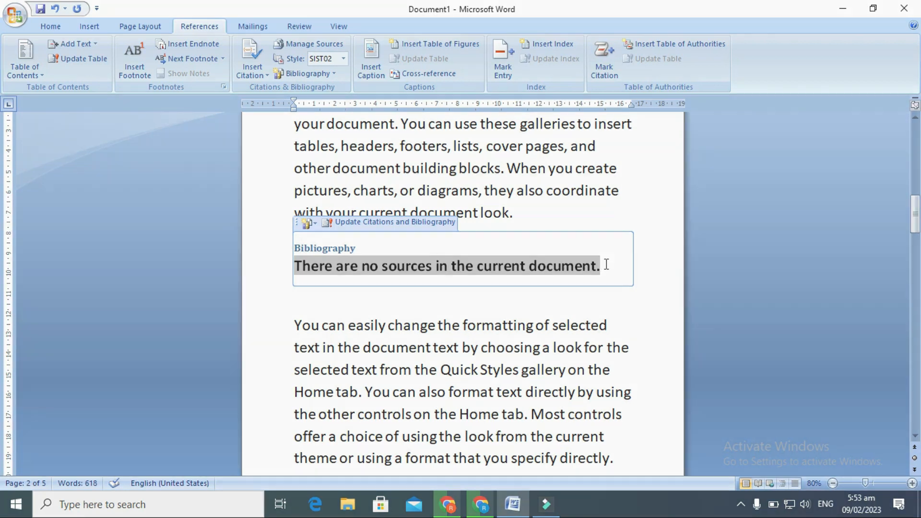
{"action": "left_click_drag", "start_coordinate": [606, 263], "coordinate": [336, 265]}
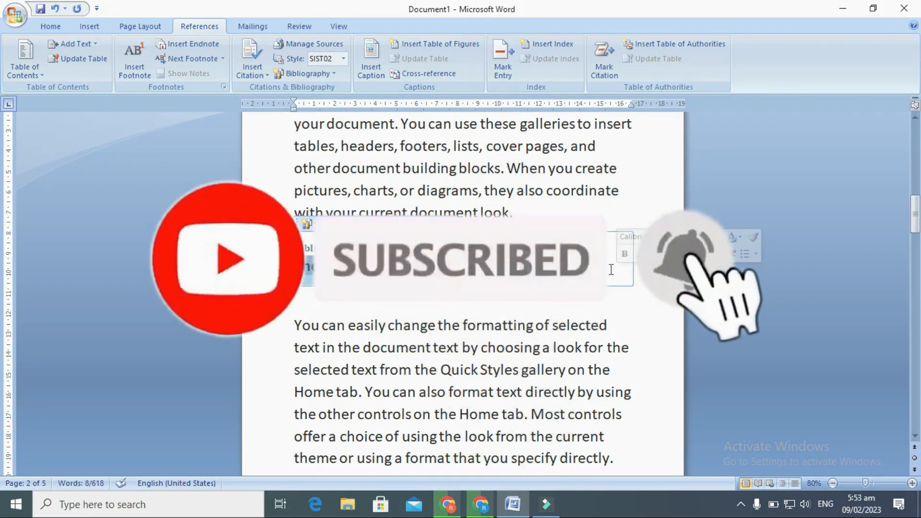
{"action": "key", "text": "Delete"}
{"action": "left_click", "coordinate": [339, 303]}
{"action": "left_click", "coordinate": [358, 254]}
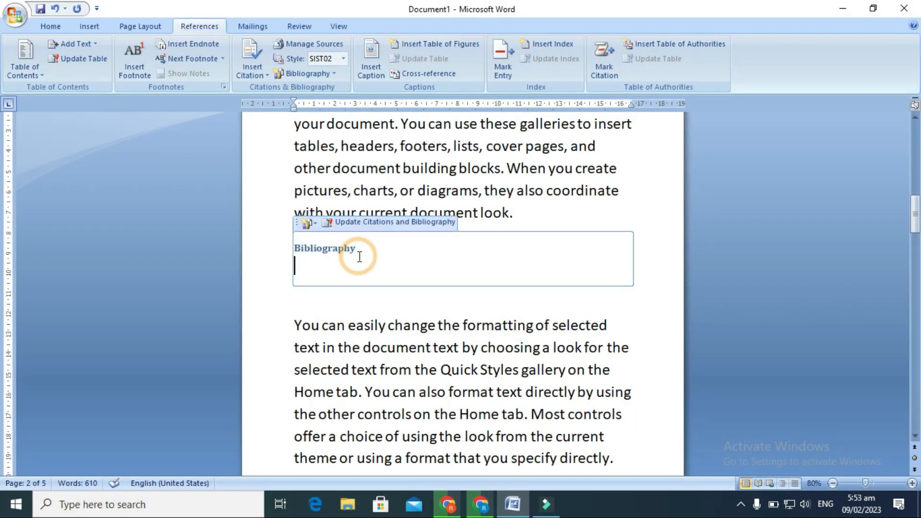
{"action": "left_click", "coordinate": [346, 314]}
{"action": "left_click", "coordinate": [288, 247]}
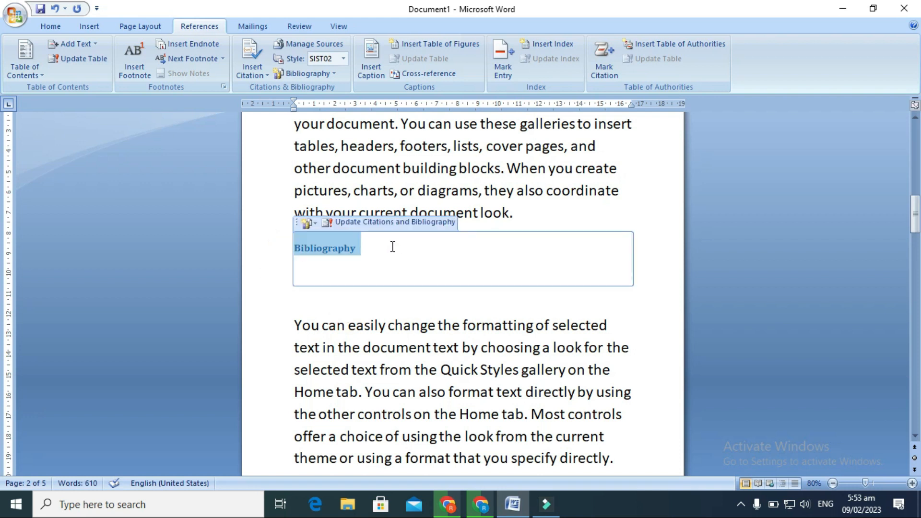
{"action": "key", "text": "Delete"}
{"action": "key", "text": "Delete"}
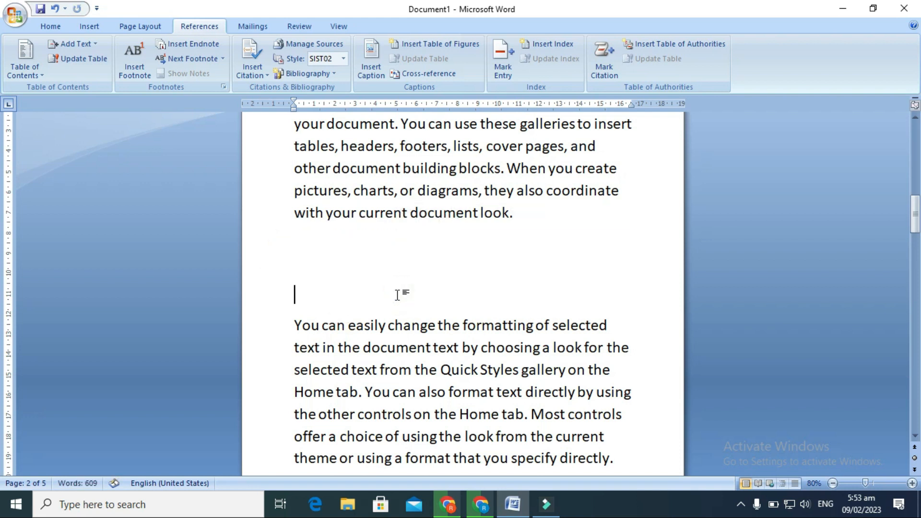
Add an empty line above the paragraph that begins "On the Insert tab" on page 2
{"action": "scroll", "coordinate": [433, 293], "scroll_direction": "down", "scroll_amount": 3}
{"action": "scroll", "coordinate": [426, 282], "scroll_direction": "up", "scroll_amount": 5}
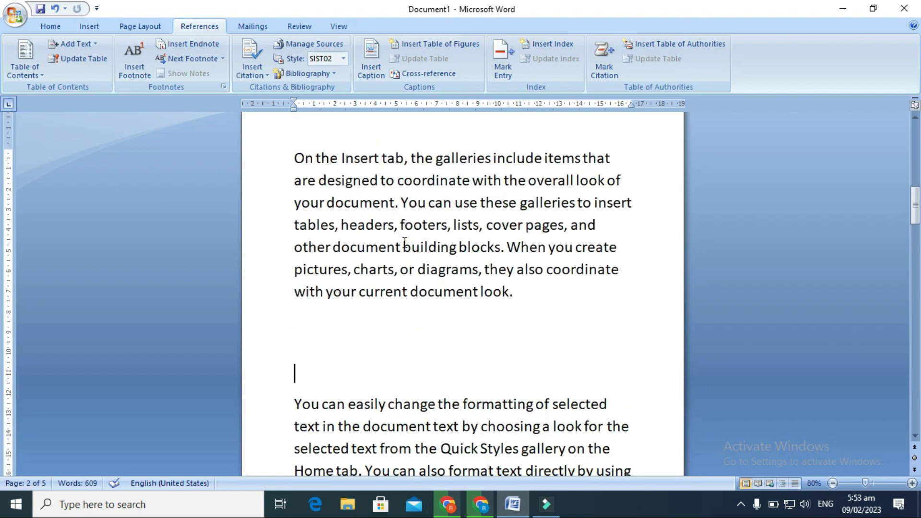
{"action": "left_click", "coordinate": [294, 304]}
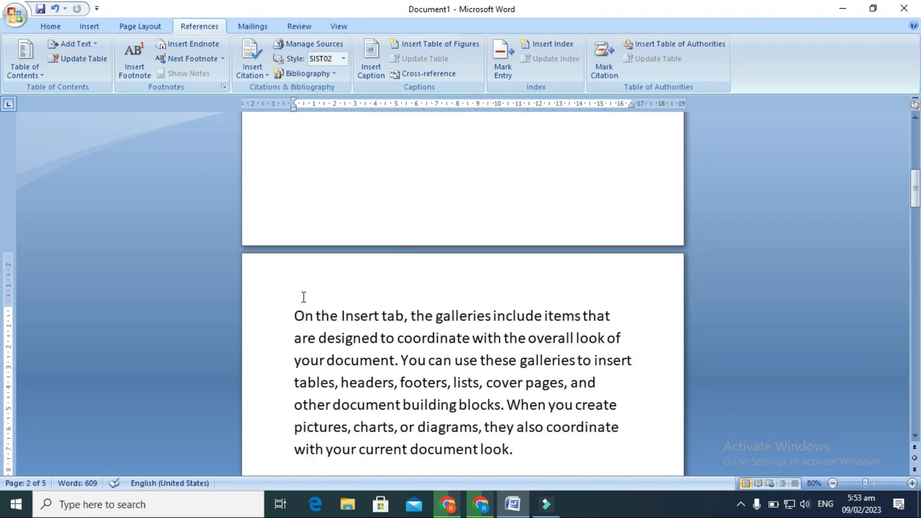
{"action": "key", "text": "Return"}
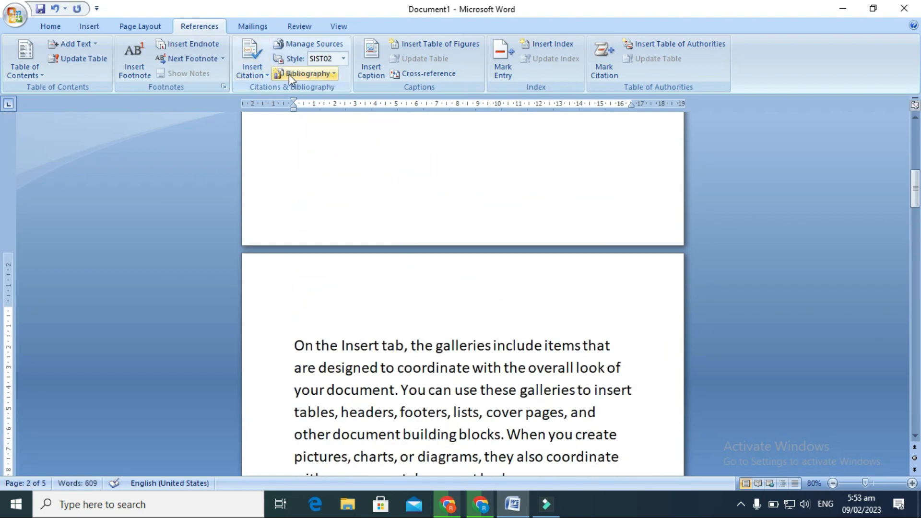
Insert a citation before the paragraph from a new Book source with the author's name, title "letter" and year 2023
{"action": "left_click", "coordinate": [253, 70]}
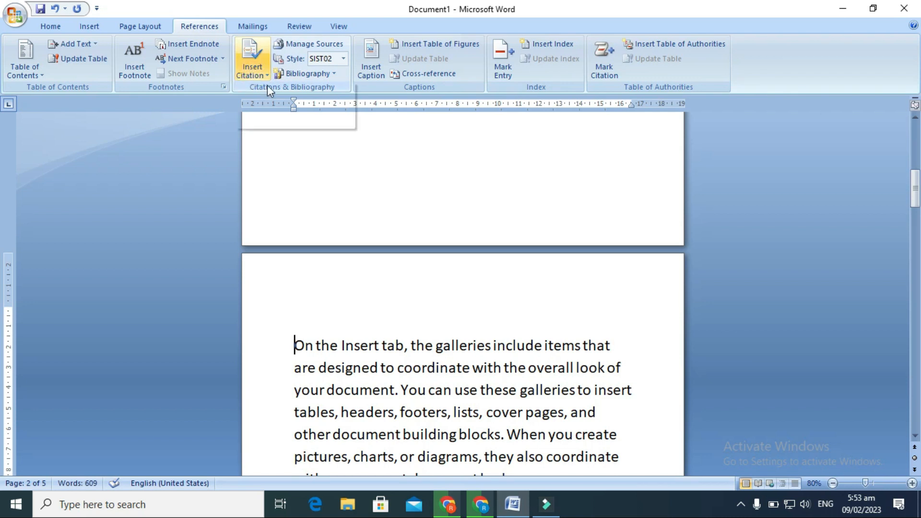
{"action": "left_click", "coordinate": [281, 90]}
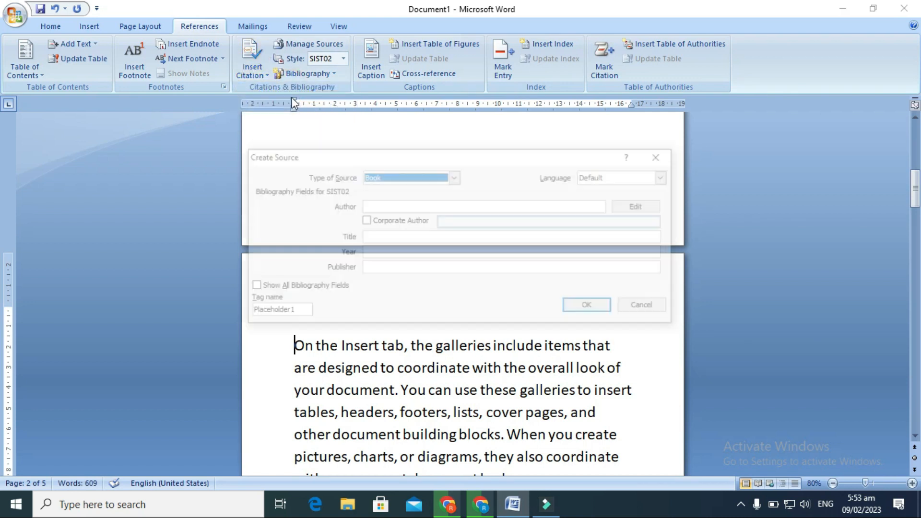
{"action": "left_click", "coordinate": [405, 206]}
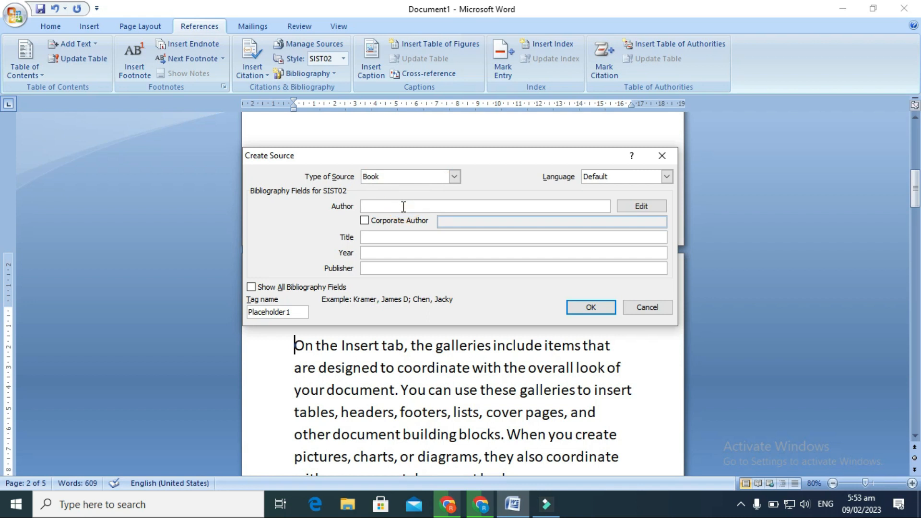
{"action": "type", "text": "abid"}
{"action": "left_click", "coordinate": [392, 236]}
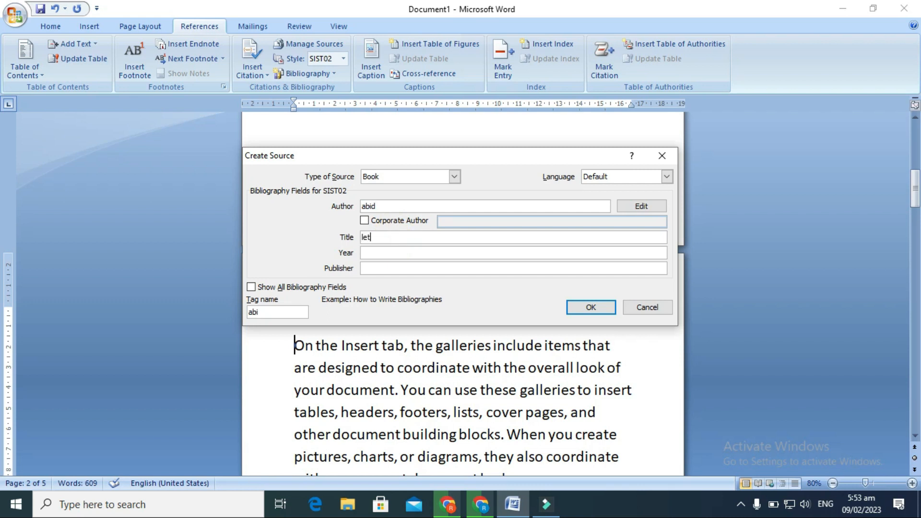
{"action": "left_click", "coordinate": [392, 253]}
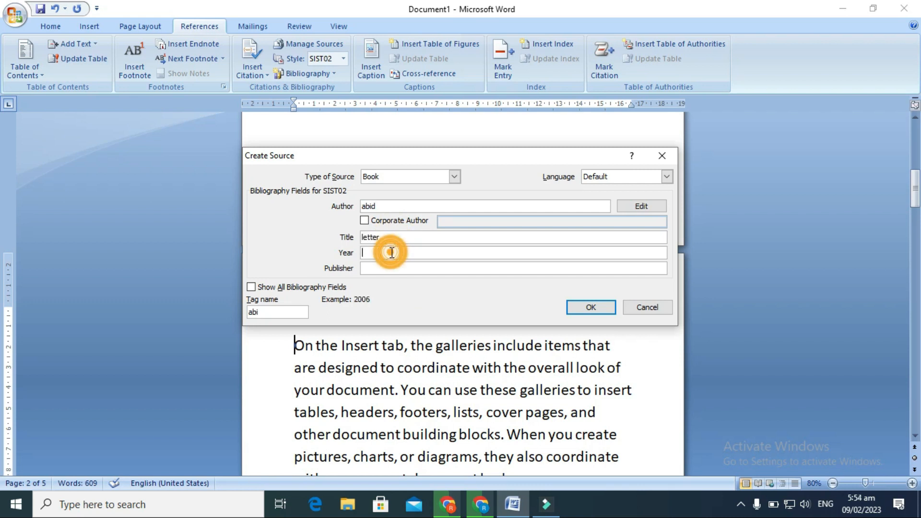
{"action": "type", "text": "20"}
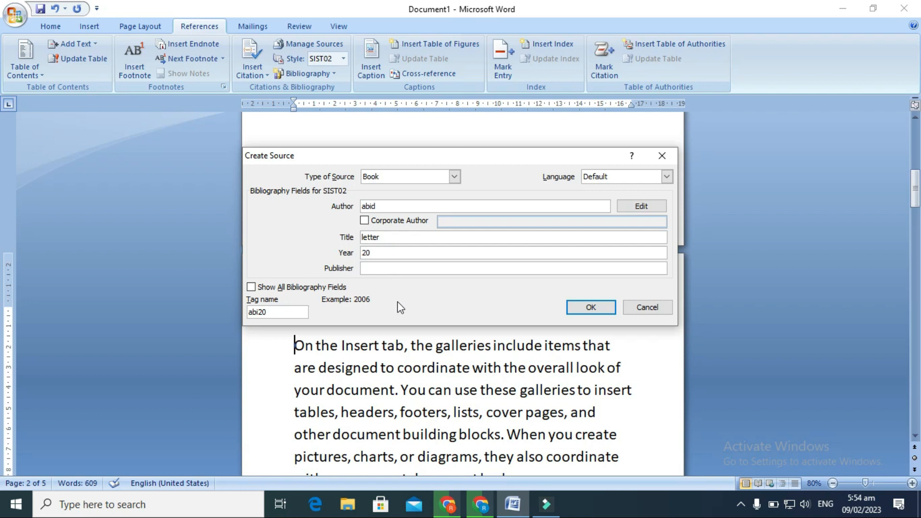
{"action": "left_click", "coordinate": [574, 309]}
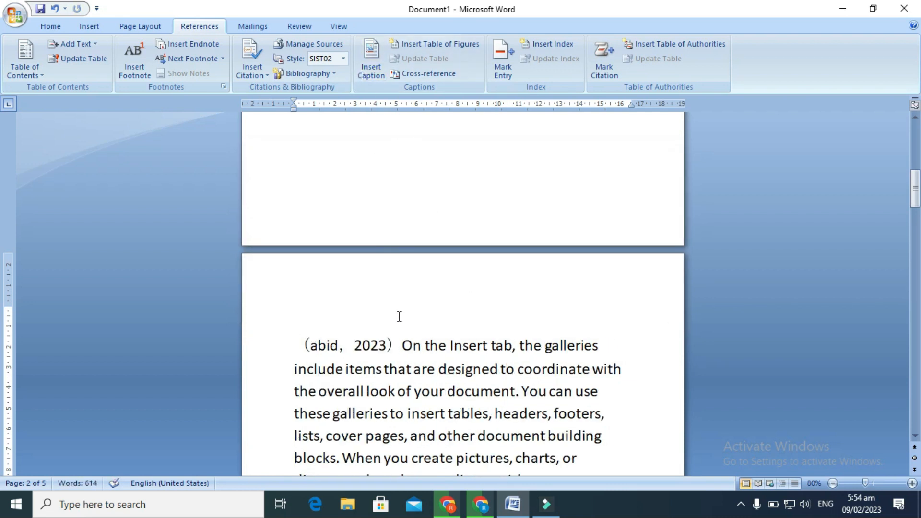
Separate the inserted citation from the paragraph onto its own line and delete the citation
{"action": "key", "text": "Return"}
{"action": "left_click", "coordinate": [408, 345]}
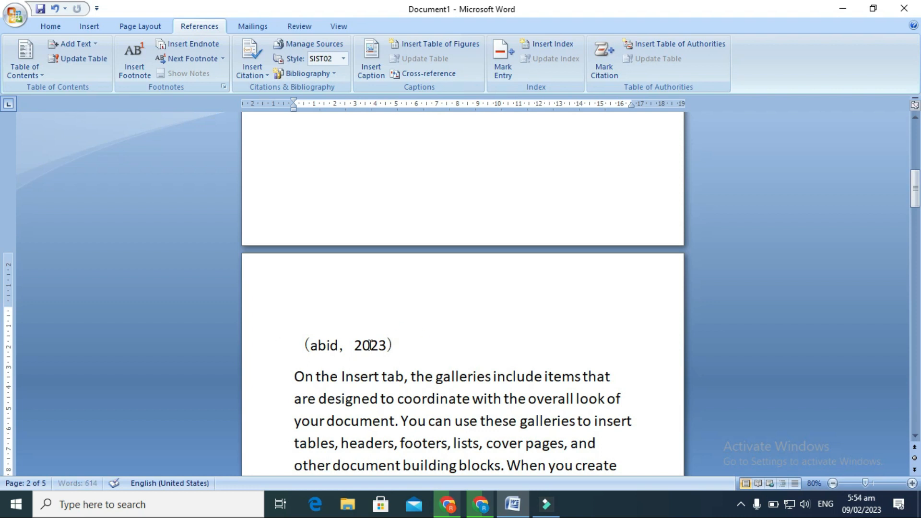
{"action": "left_click", "coordinate": [404, 347]}
{"action": "key", "text": "Delete"}
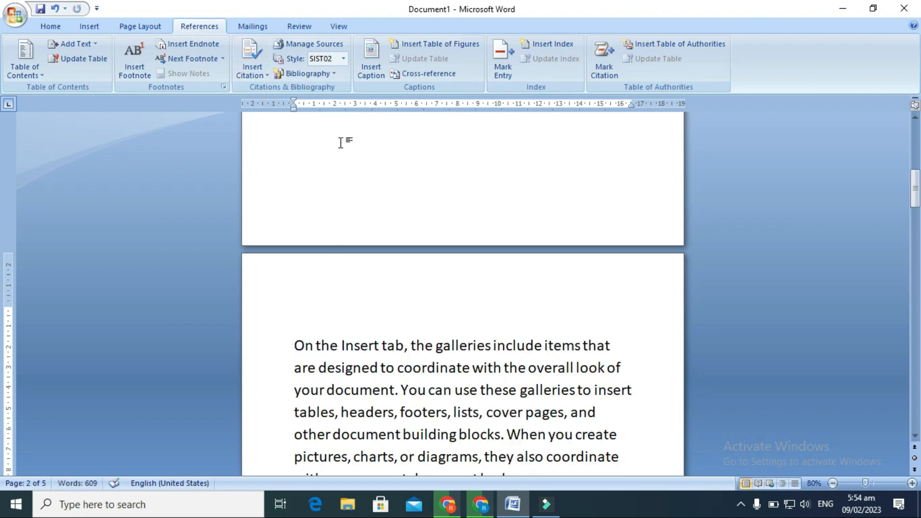
Insert the built-in Bibliography at the start of page 2, with an extra empty line above the first paragraph
{"action": "key", "text": "Return"}
{"action": "left_click", "coordinate": [298, 319]}
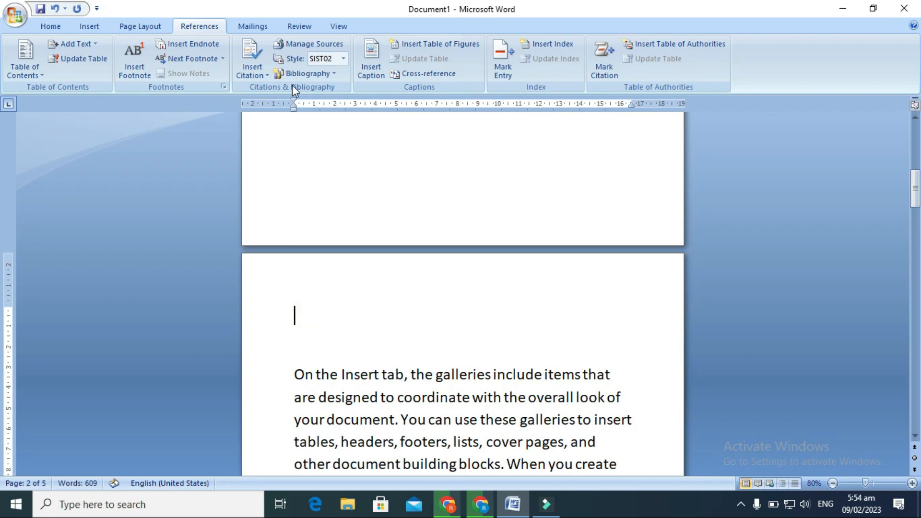
{"action": "left_click", "coordinate": [317, 73]}
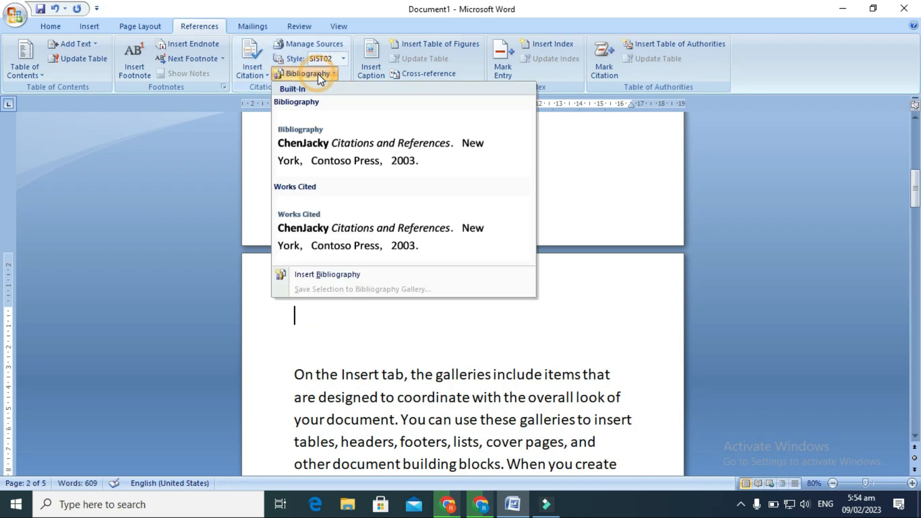
{"action": "left_click", "coordinate": [352, 148]}
{"action": "left_click", "coordinate": [380, 327]}
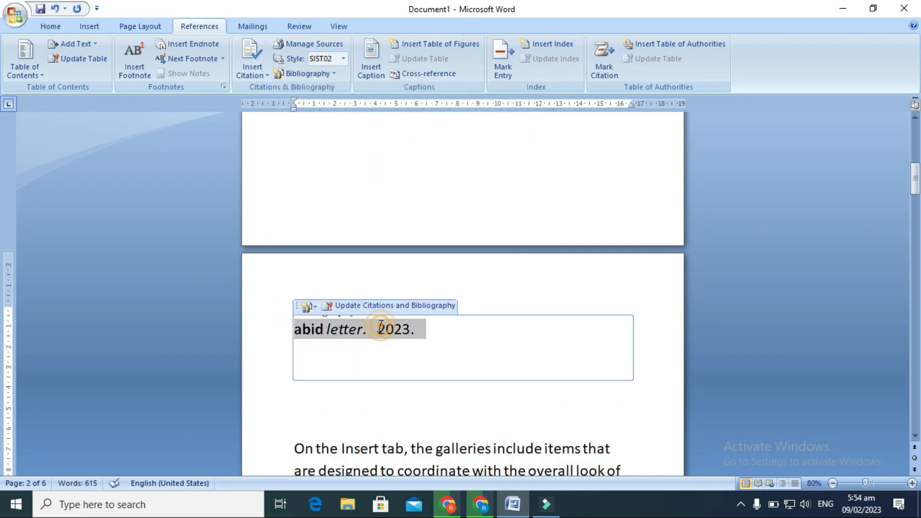
{"action": "scroll", "coordinate": [489, 304], "scroll_direction": "up", "scroll_amount": 10}
{"action": "left_click", "coordinate": [423, 192]}
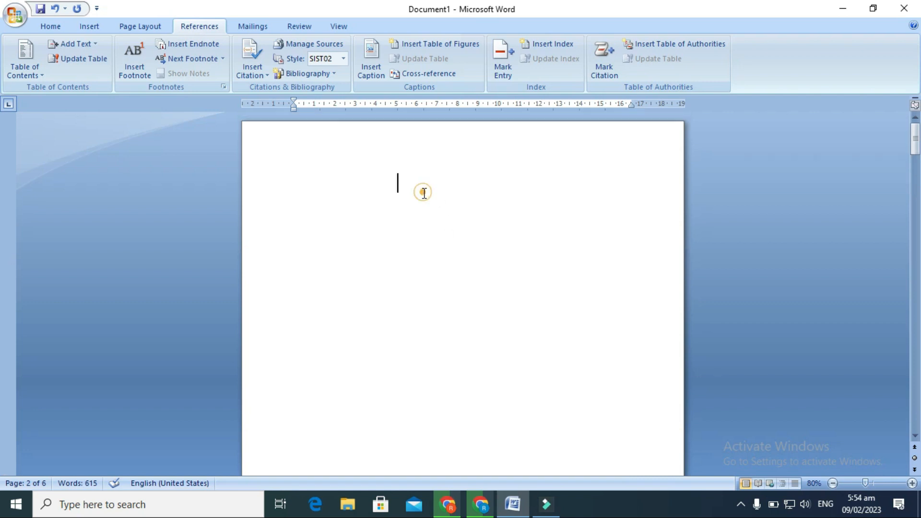
{"action": "left_click", "coordinate": [610, 68]}
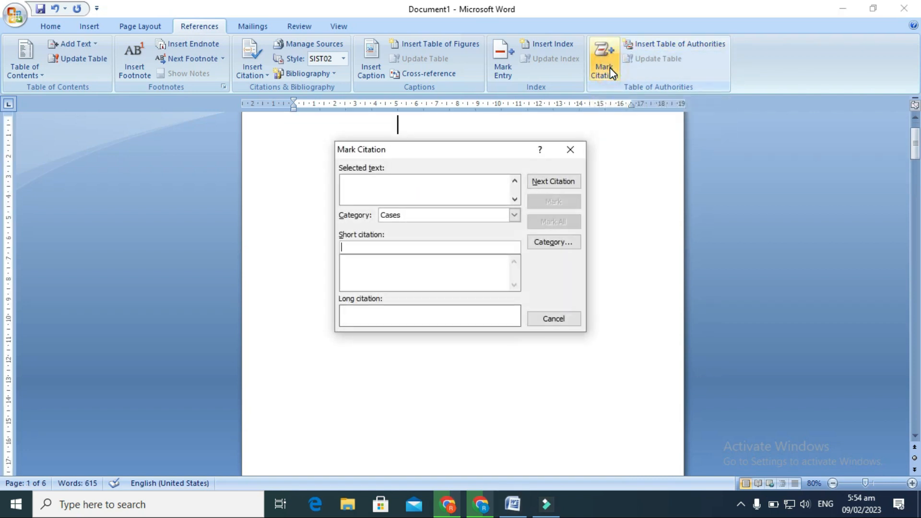
{"action": "left_click", "coordinate": [571, 149]}
Mark the bibliography entry on page 2 as a citation in the Cases category and hide the formatting marks
{"action": "scroll", "coordinate": [575, 149], "scroll_direction": "down", "scroll_amount": 8}
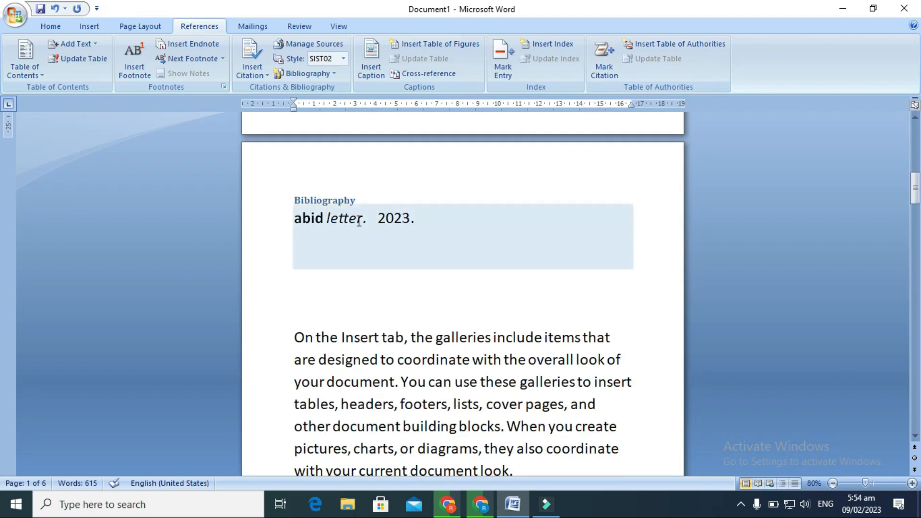
{"action": "left_click", "coordinate": [330, 219]}
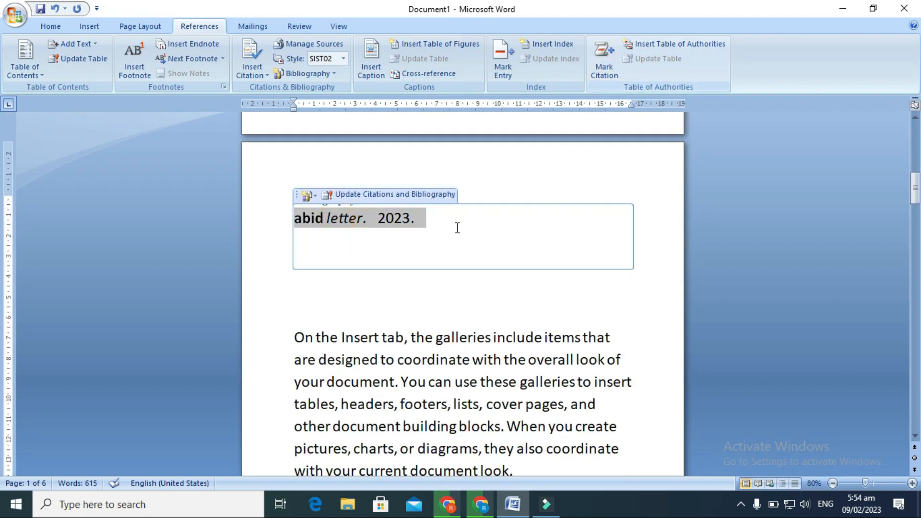
{"action": "left_click_drag", "start_coordinate": [421, 218], "coordinate": [267, 226]}
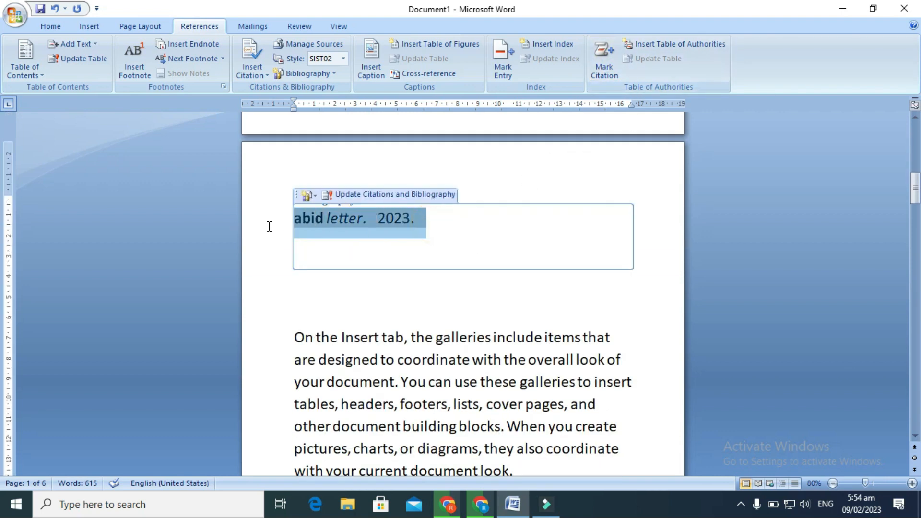
{"action": "left_click", "coordinate": [598, 66]}
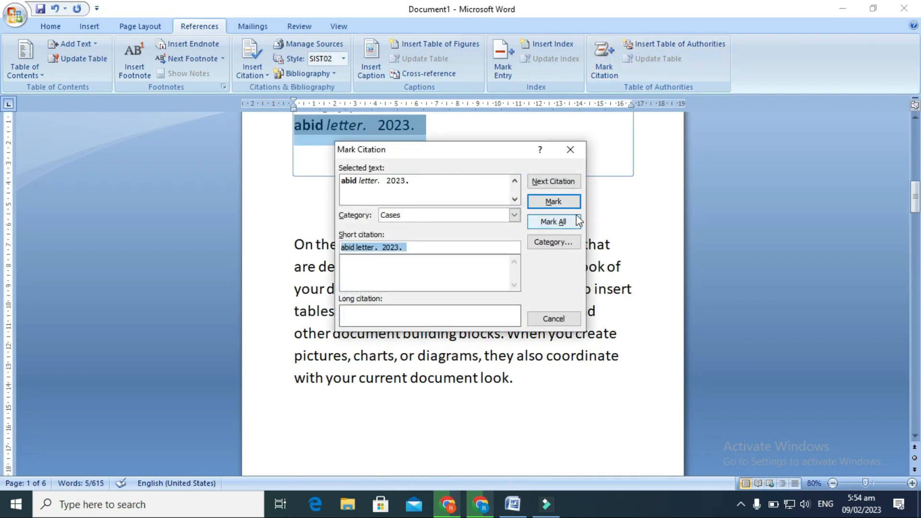
{"action": "left_click", "coordinate": [564, 200]}
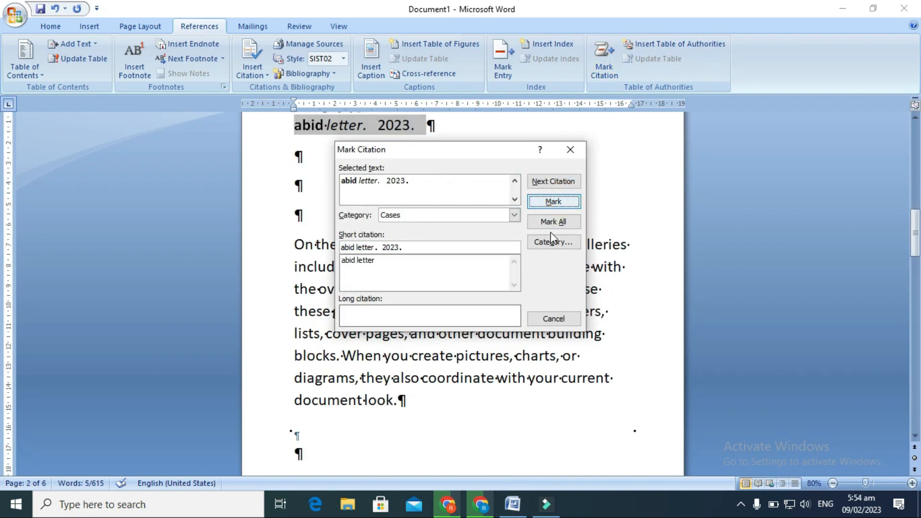
{"action": "left_click", "coordinate": [570, 150]}
{"action": "left_click", "coordinate": [49, 26]}
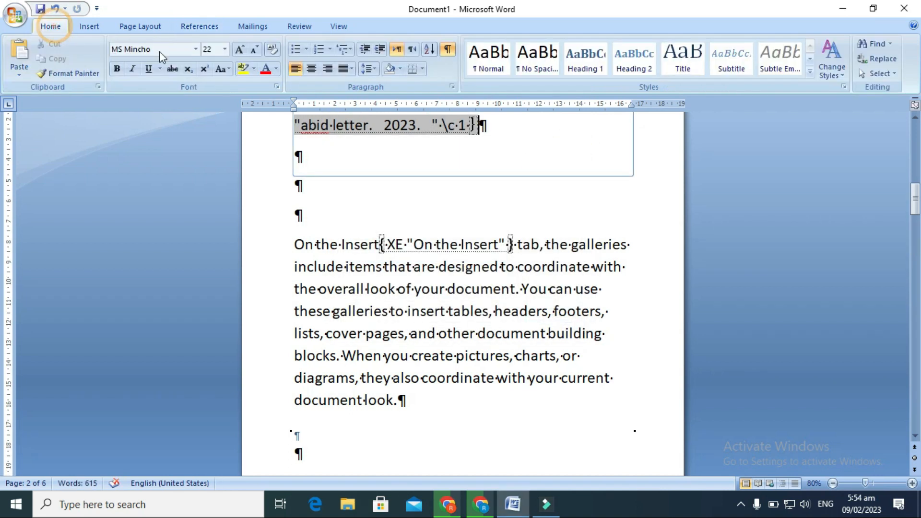
{"action": "left_click", "coordinate": [449, 49]}
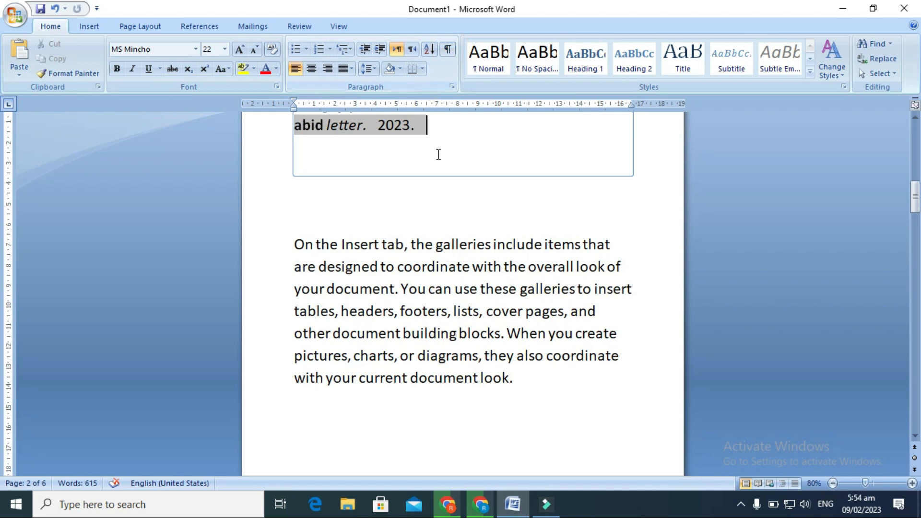
Insert a table of authorities for all categories at the start of page 1, using the dotted tab leader and From template format
{"action": "scroll", "coordinate": [437, 139], "scroll_direction": "up", "scroll_amount": 5}
{"action": "scroll", "coordinate": [437, 145], "scroll_direction": "up", "scroll_amount": 5}
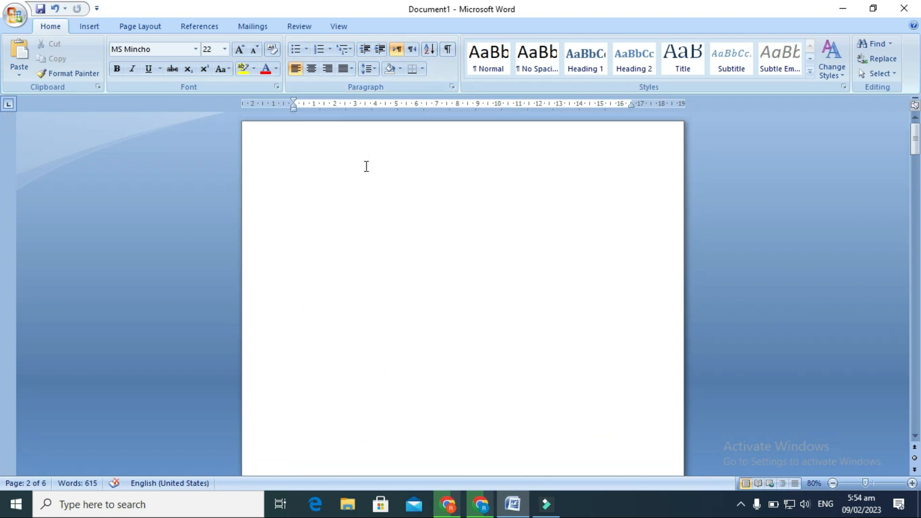
{"action": "left_click", "coordinate": [336, 172]}
{"action": "left_click", "coordinate": [206, 29]}
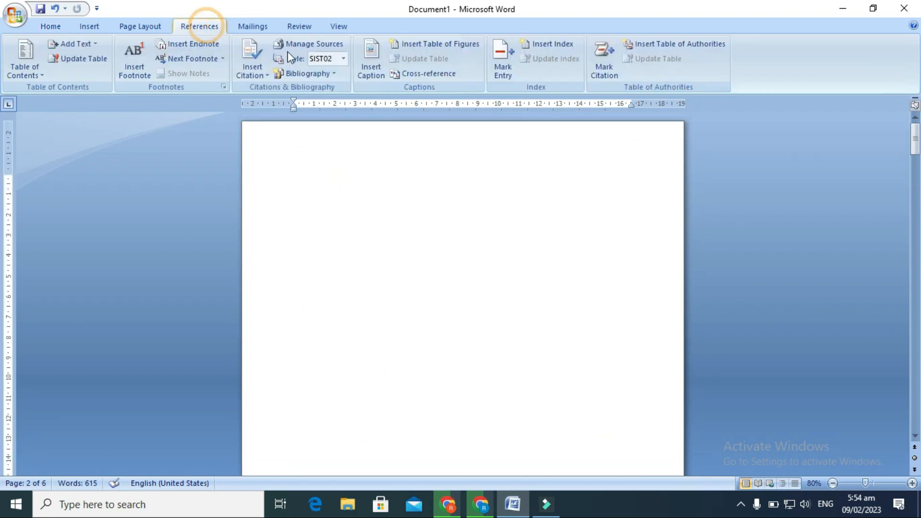
{"action": "left_click", "coordinate": [660, 48]}
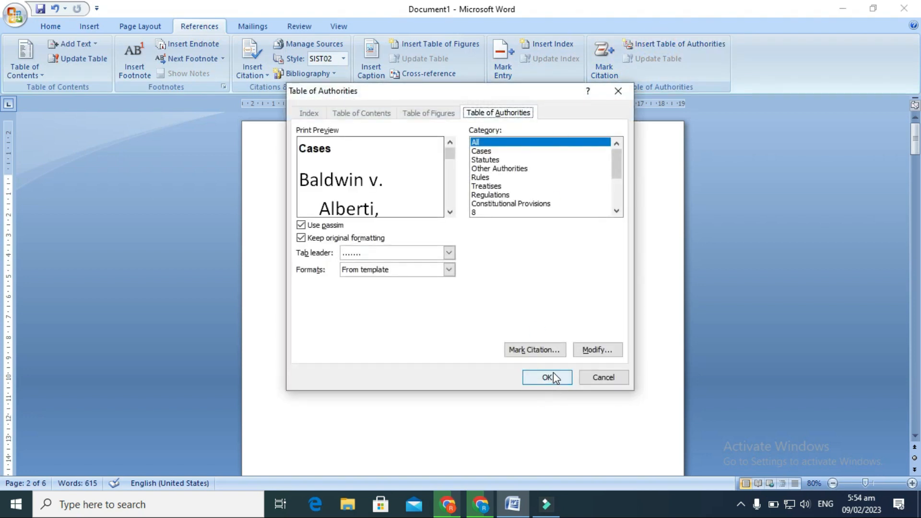
{"action": "left_click", "coordinate": [555, 374]}
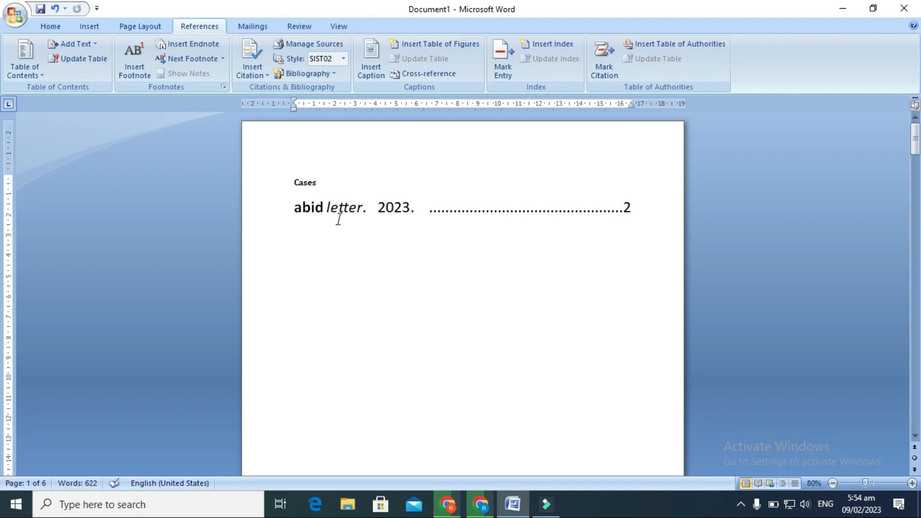